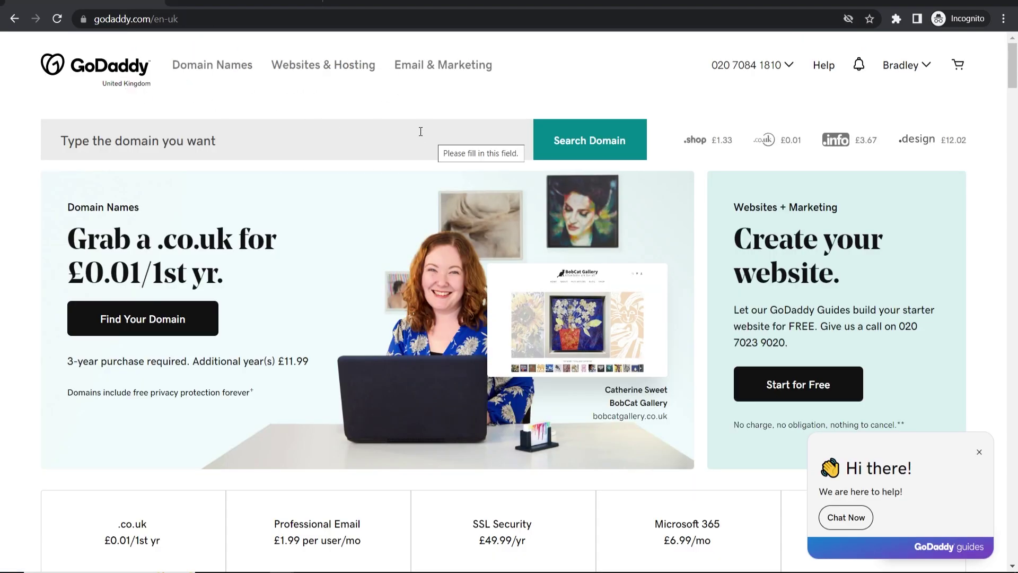
# - Open the knowledgebasehub.com domain dashboard from My Products in GoDaddy
pyautogui.click(905, 64)
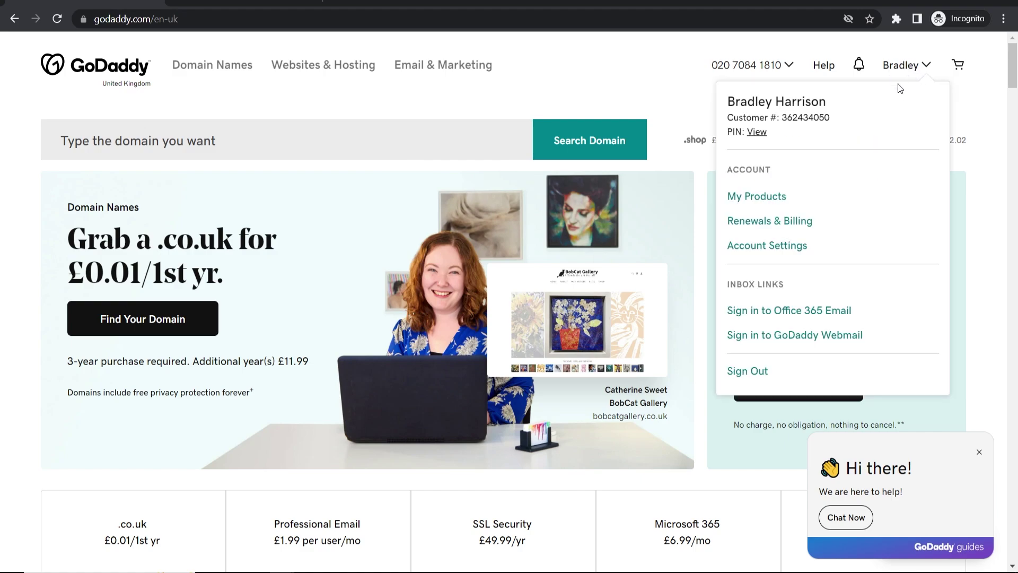
pyautogui.click(733, 199)
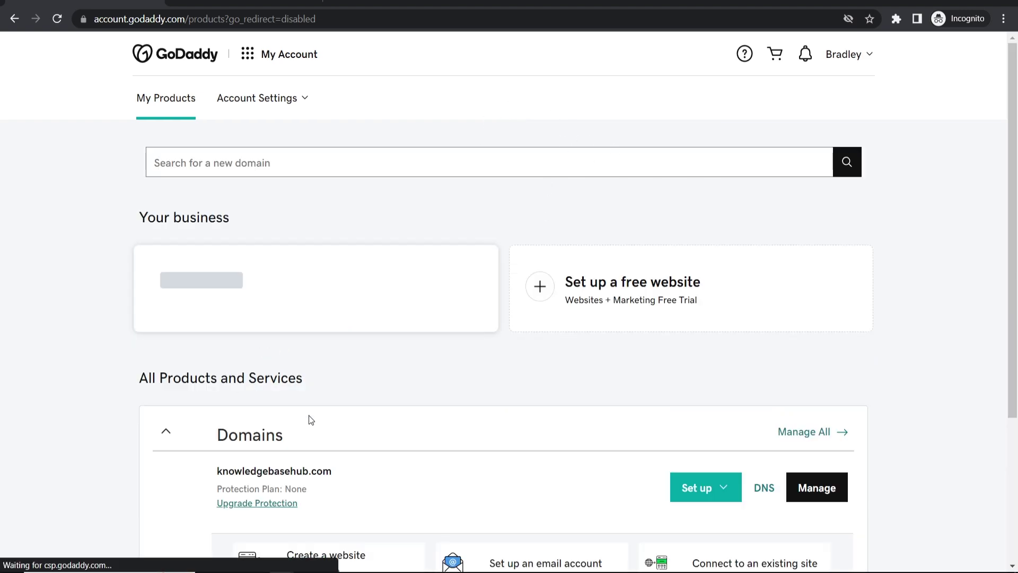
pyautogui.scroll(-1, 234, 419)
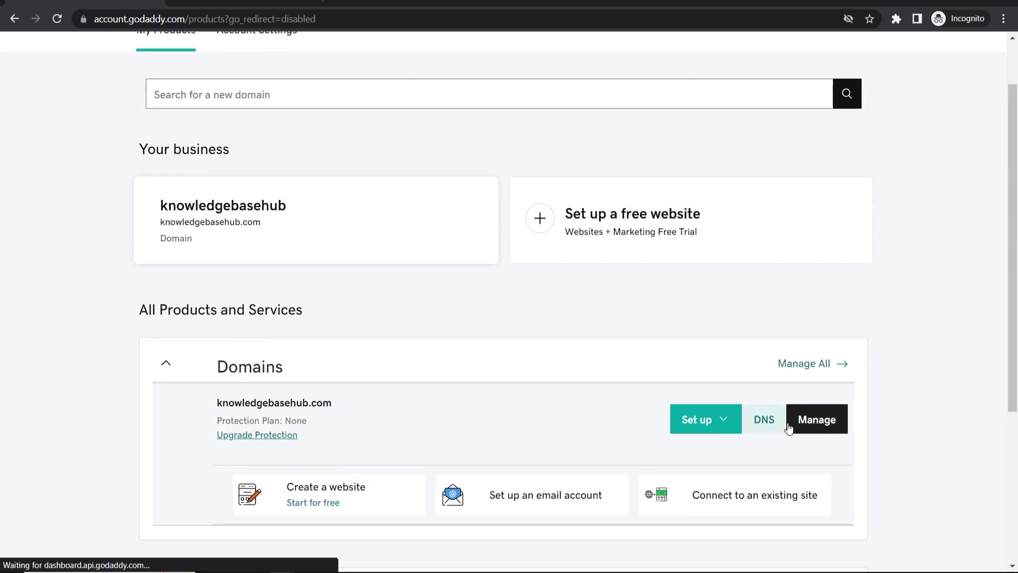
pyautogui.click(829, 419)
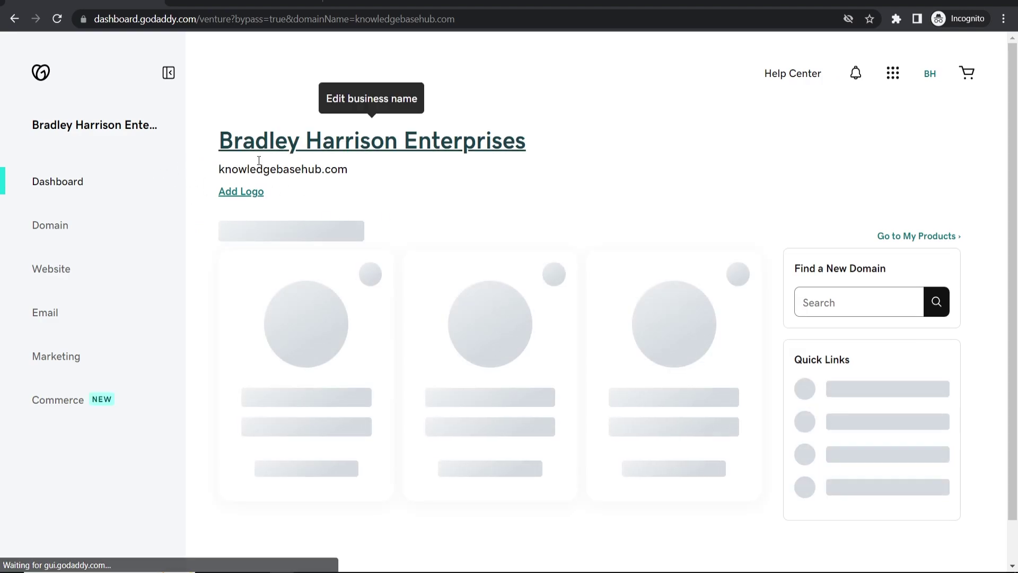
# - Copy the domain name knowledgebasehub.com and go over to the Wix sites list
pyautogui.moveTo(359, 171); pyautogui.dragTo(219, 170)
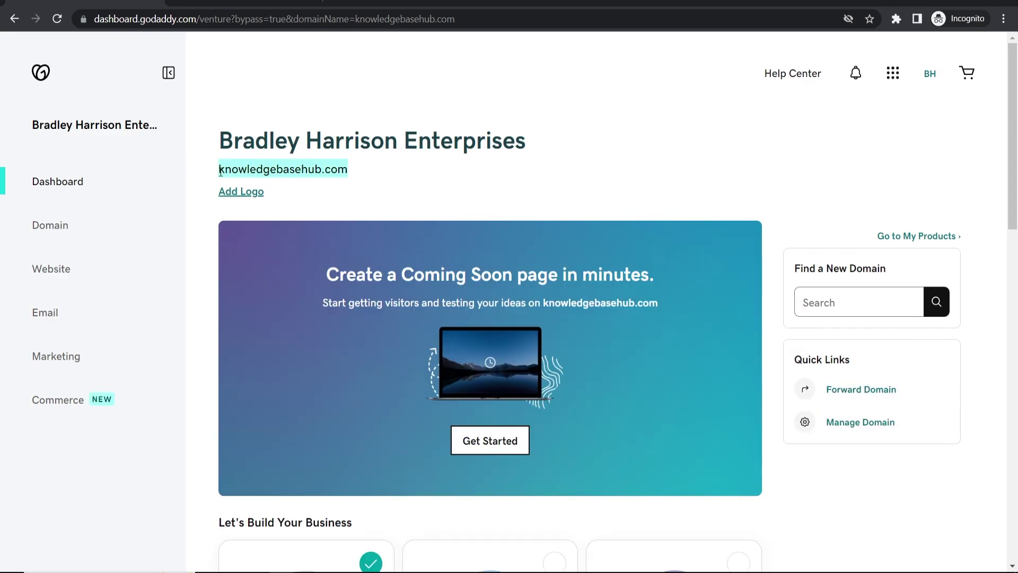
pyautogui.rightClick(220, 170)
pyautogui.click(238, 182)
pyautogui.click(207, 3)
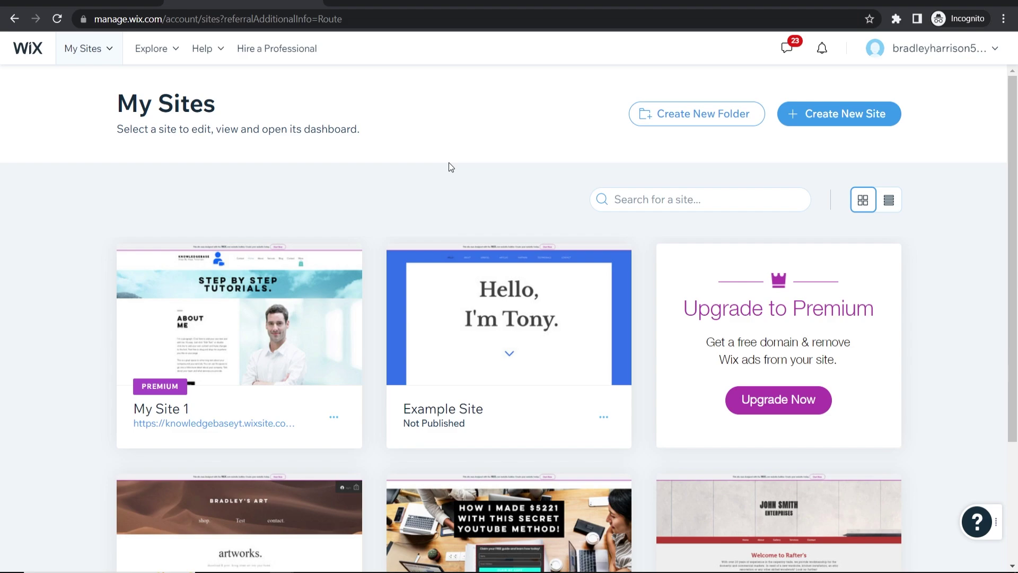
# - Open My Site 1's dashboard via Select & Edit Site and choose Connect Domain
pyautogui.moveTo(132, 395)
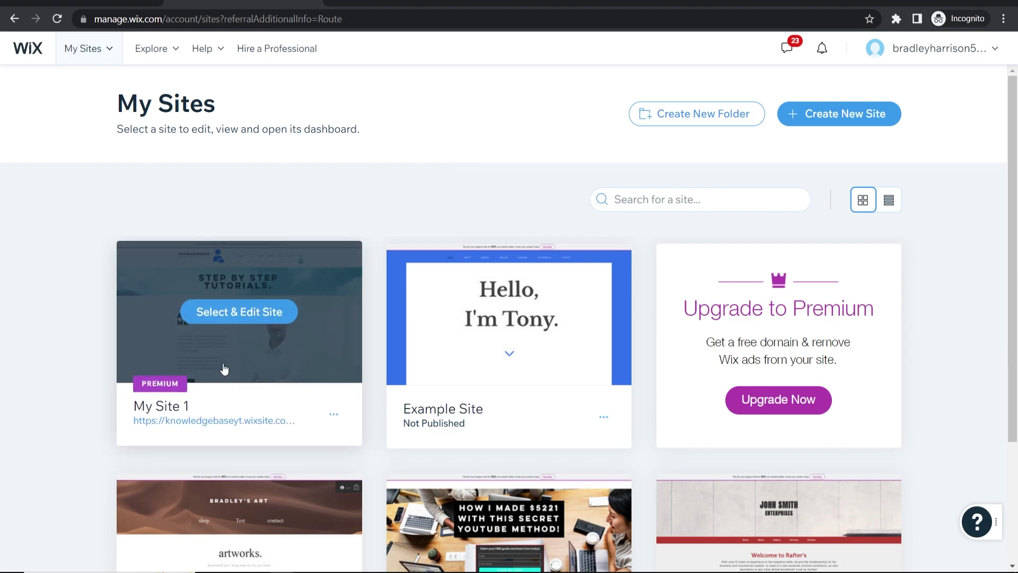
pyautogui.click(221, 317)
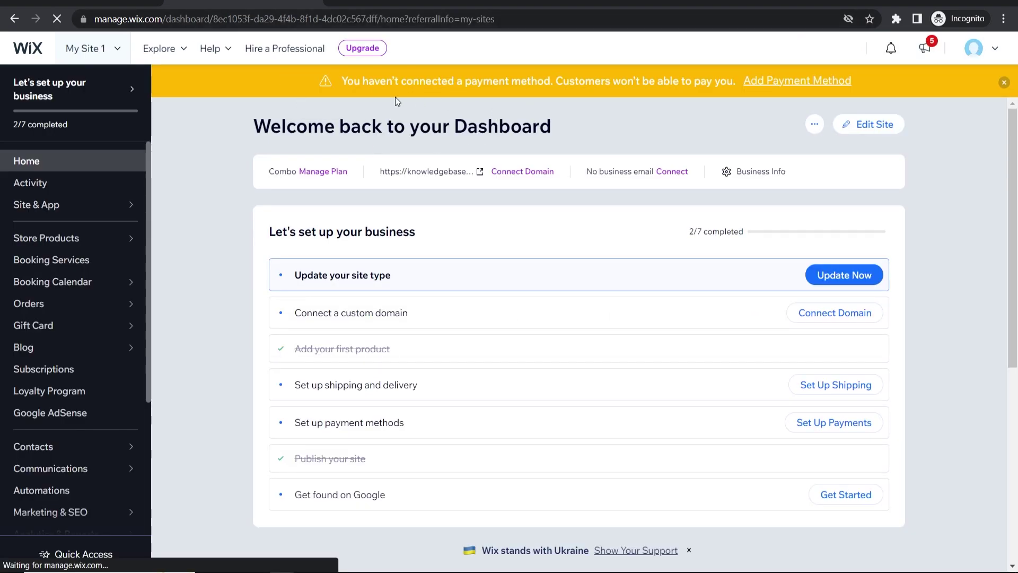
pyautogui.moveTo(259, 117); pyautogui.dragTo(480, 148)
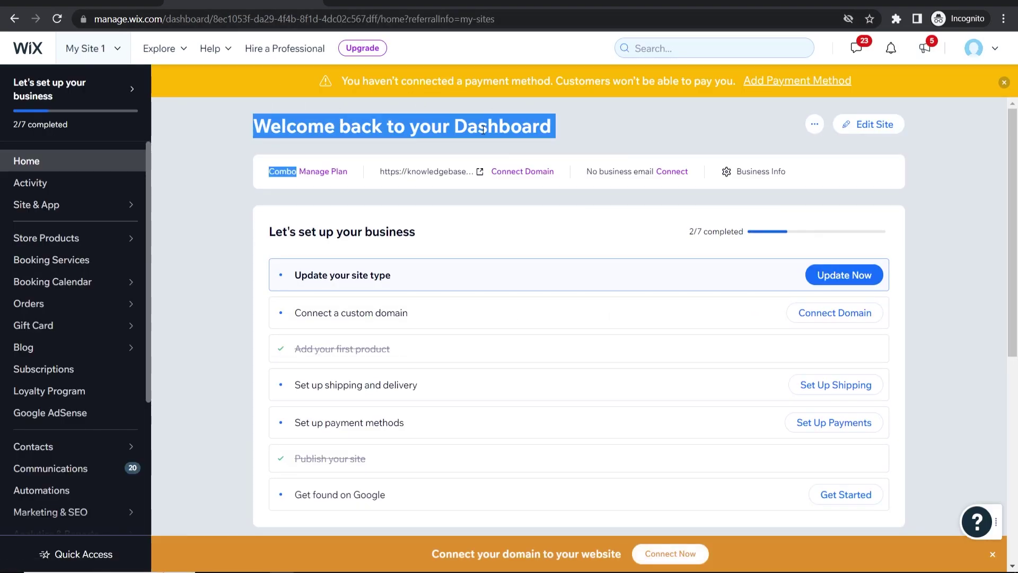
pyautogui.click(482, 129)
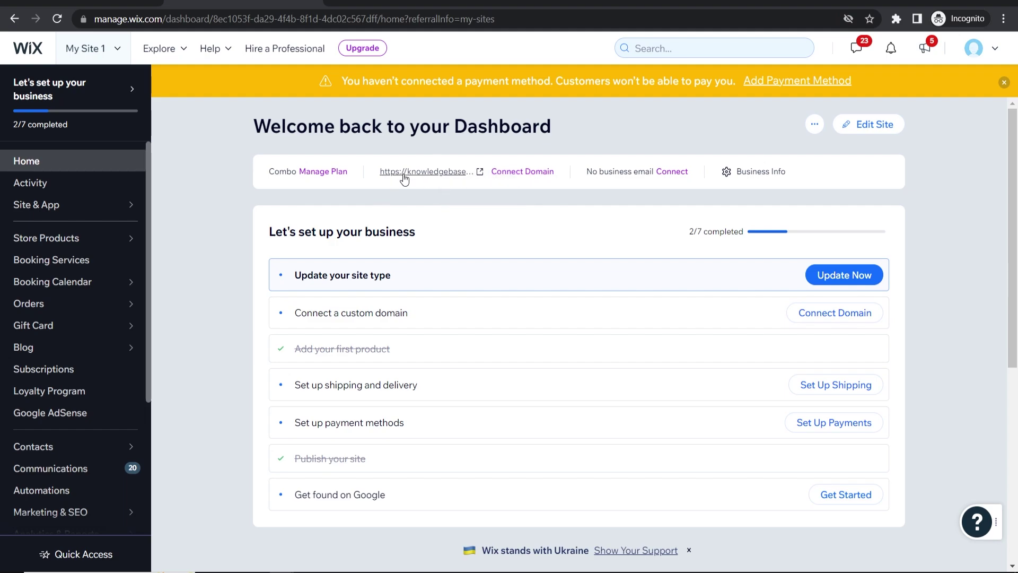
pyautogui.click(515, 179)
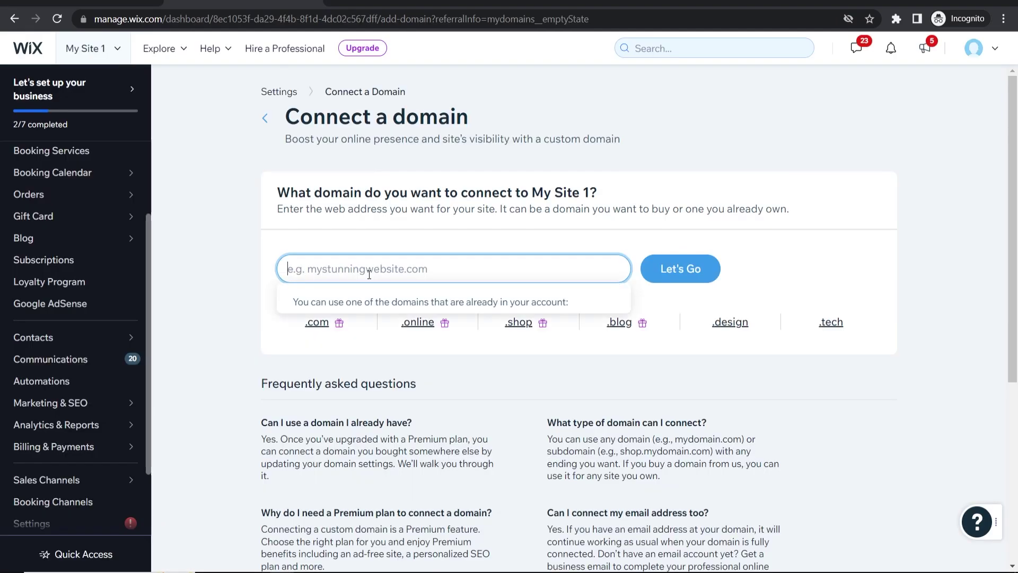
pyautogui.hotkey('ctrl', 'v')
pyautogui.write('www.')
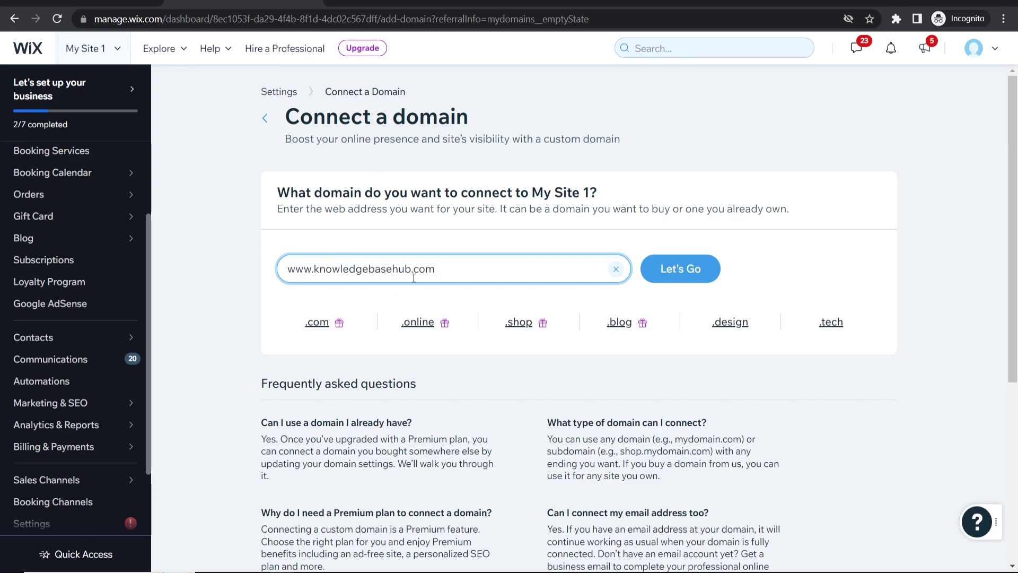
pyautogui.click(685, 270)
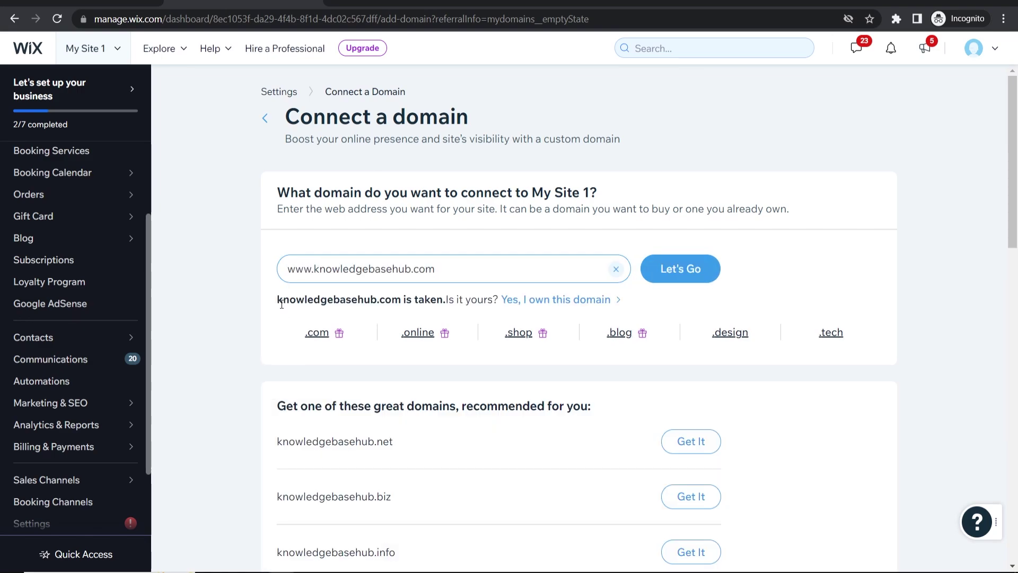
pyautogui.moveTo(278, 301); pyautogui.dragTo(463, 301)
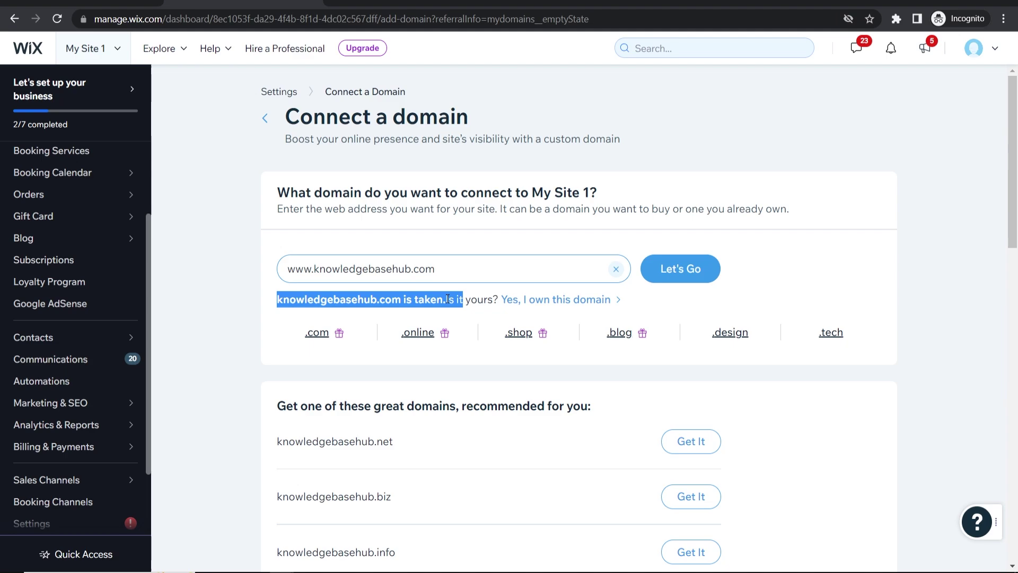
pyautogui.click(446, 302)
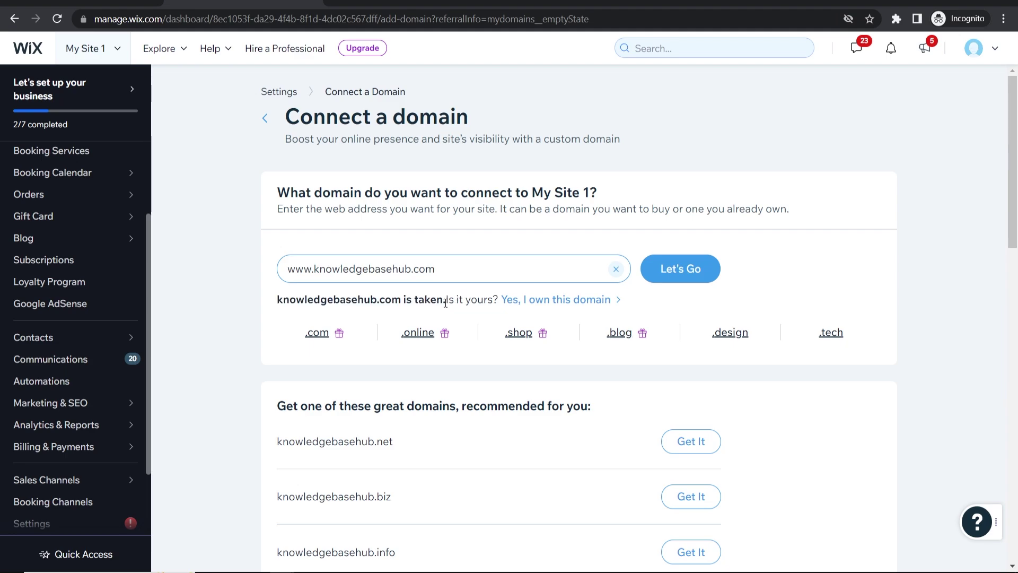
# - Answer 'Yes, I own this domain', reaching the GoDaddy registrar question
pyautogui.click(530, 300)
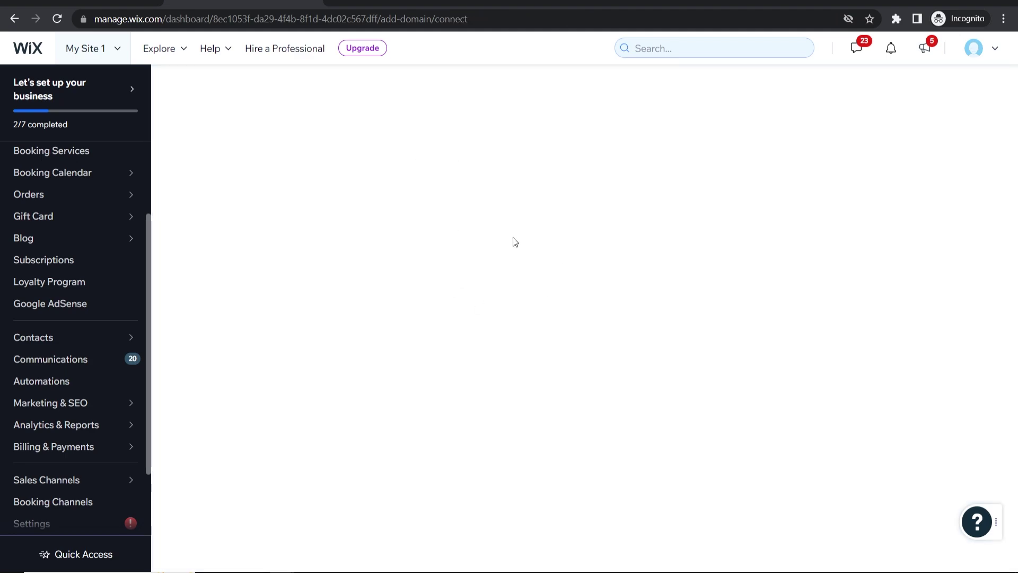
pyautogui.moveTo(446, 254); pyautogui.dragTo(741, 257)
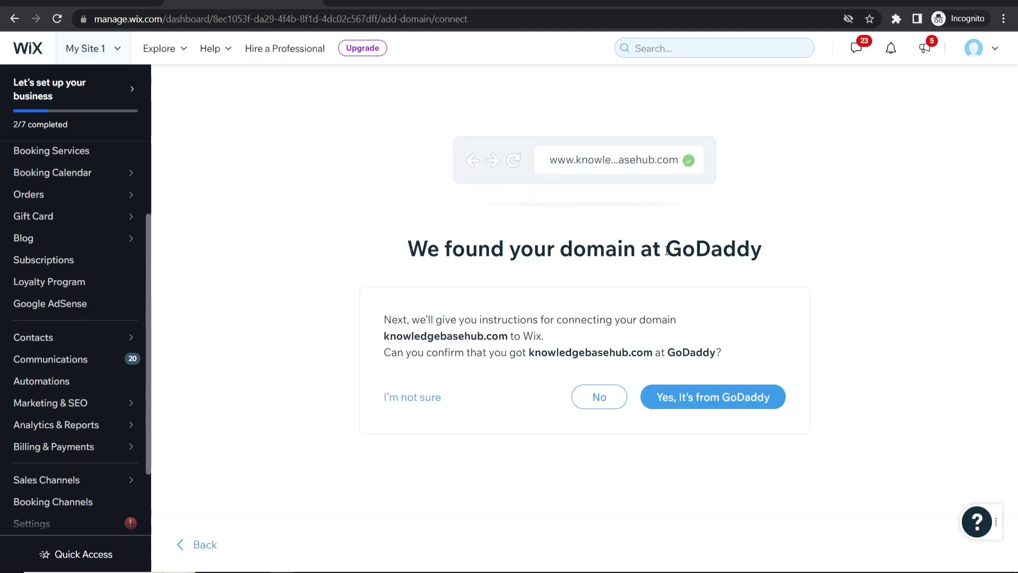
pyautogui.doubleClick(667, 250)
pyautogui.click(731, 242)
# - Confirm the domain is from GoDaddy and start the video guide at step 1/5, Sign into GoDaddy
pyautogui.click(709, 390)
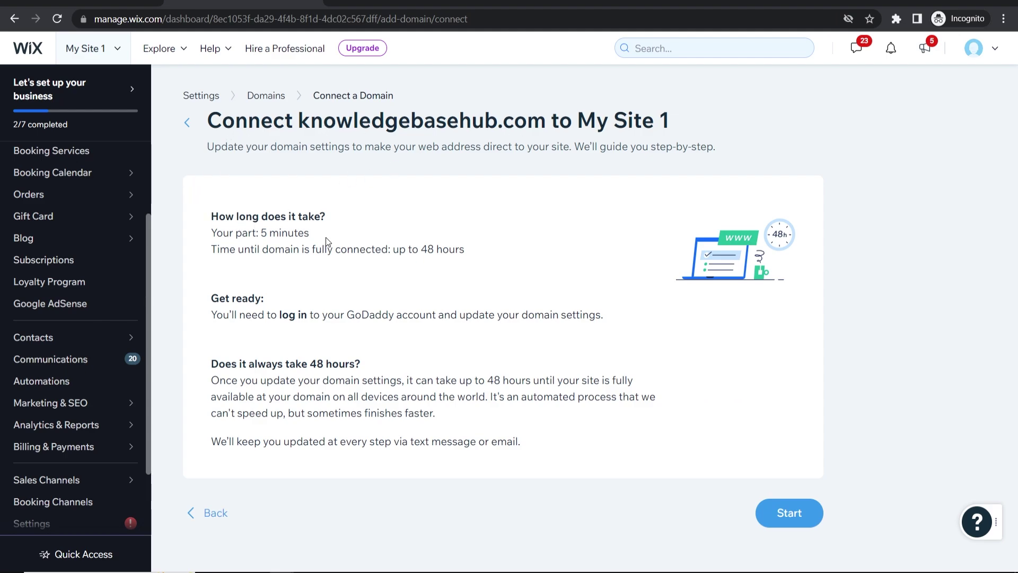
pyautogui.moveTo(478, 255); pyautogui.dragTo(422, 254)
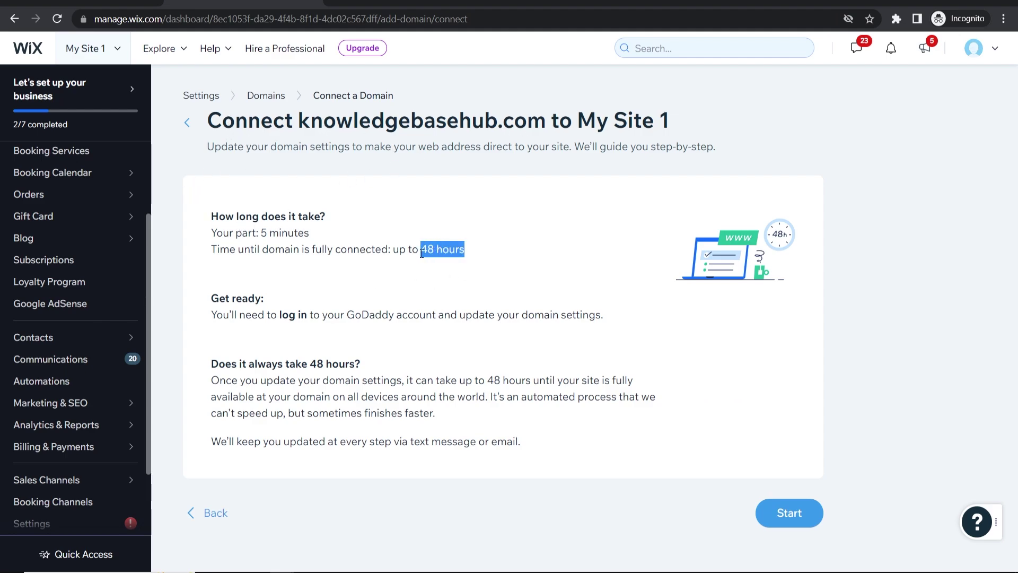
pyautogui.click(429, 269)
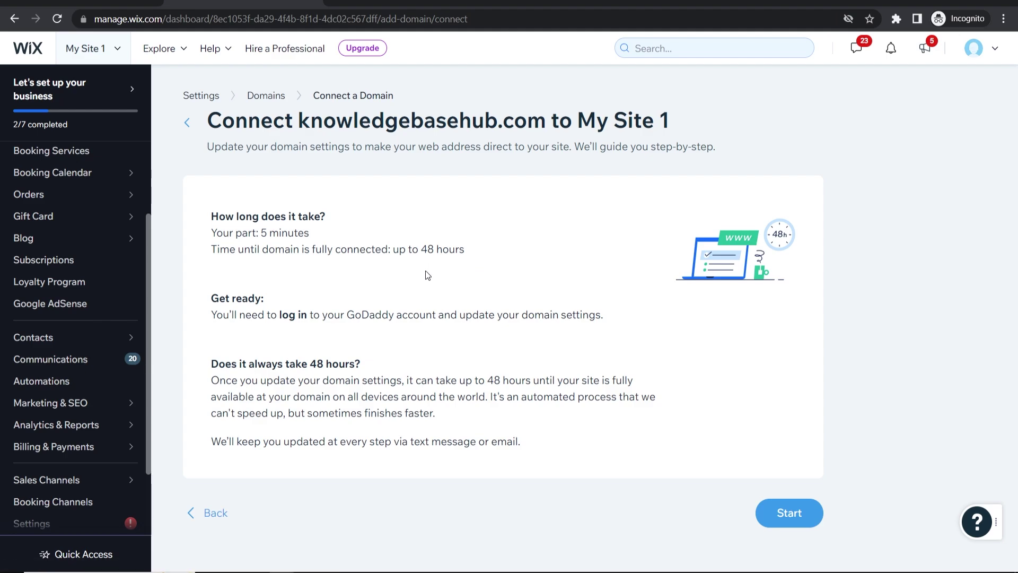
pyautogui.click(777, 508)
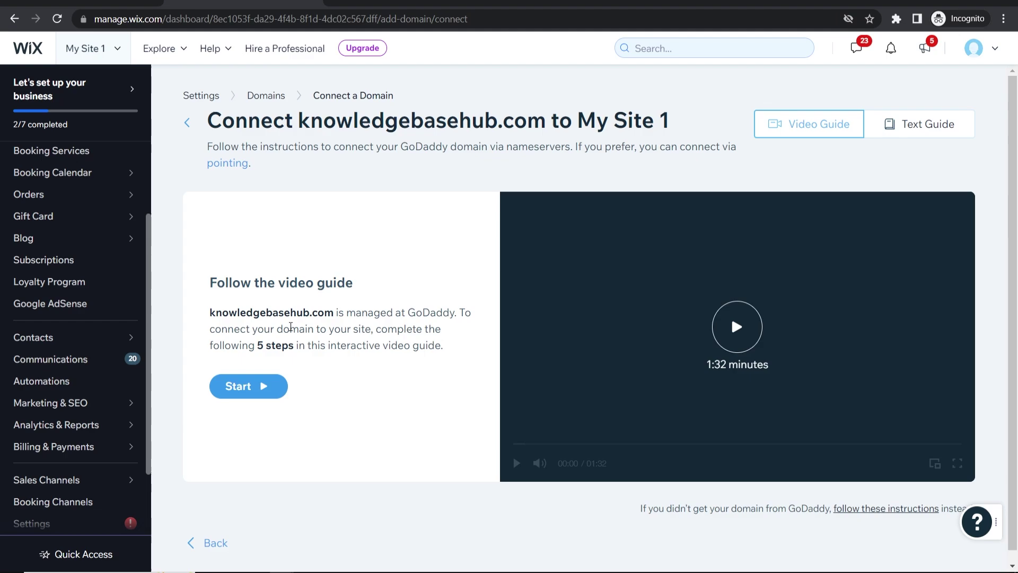
pyautogui.click(245, 391)
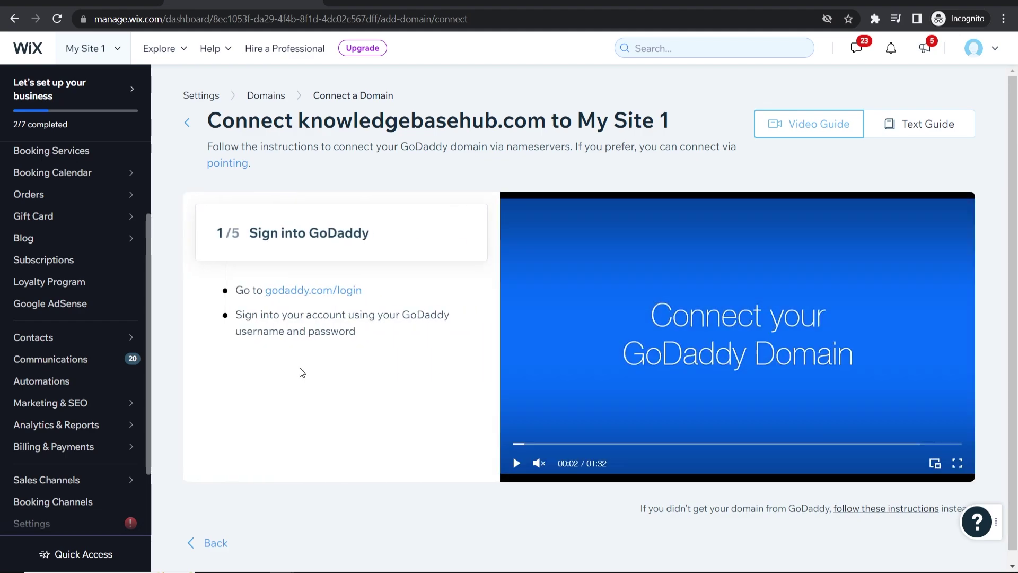
pyautogui.click(305, 288)
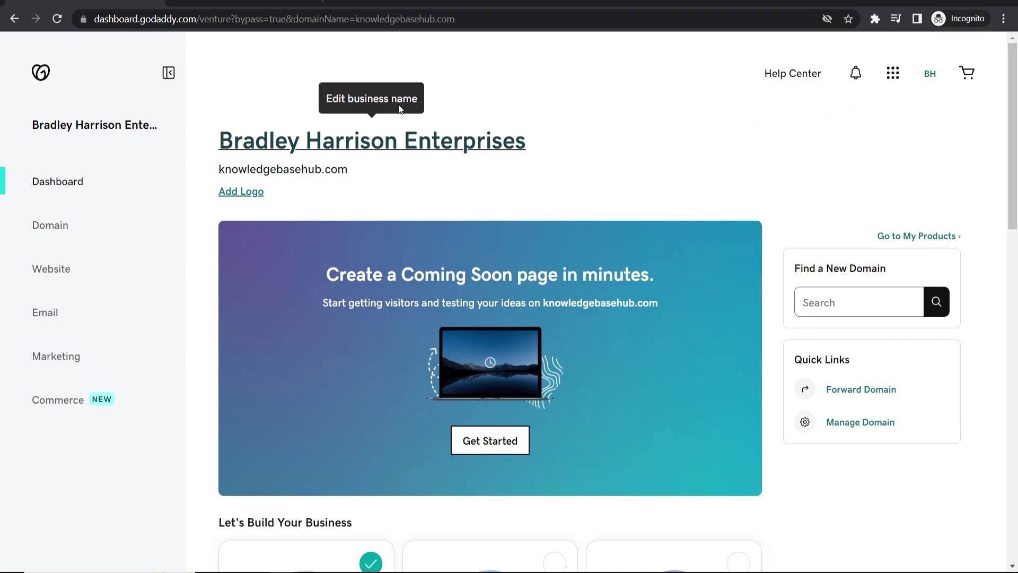
# - Open the knowledgebasehub.com domain settings in GoDaddy
pyautogui.hotkey('ctrl', 'w')
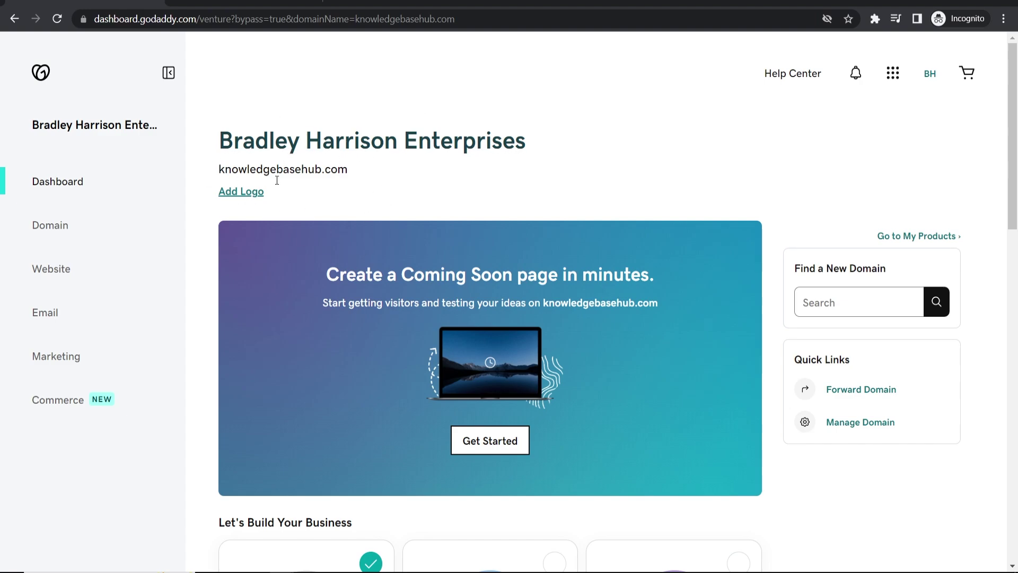
pyautogui.scroll(-3, 492, 290)
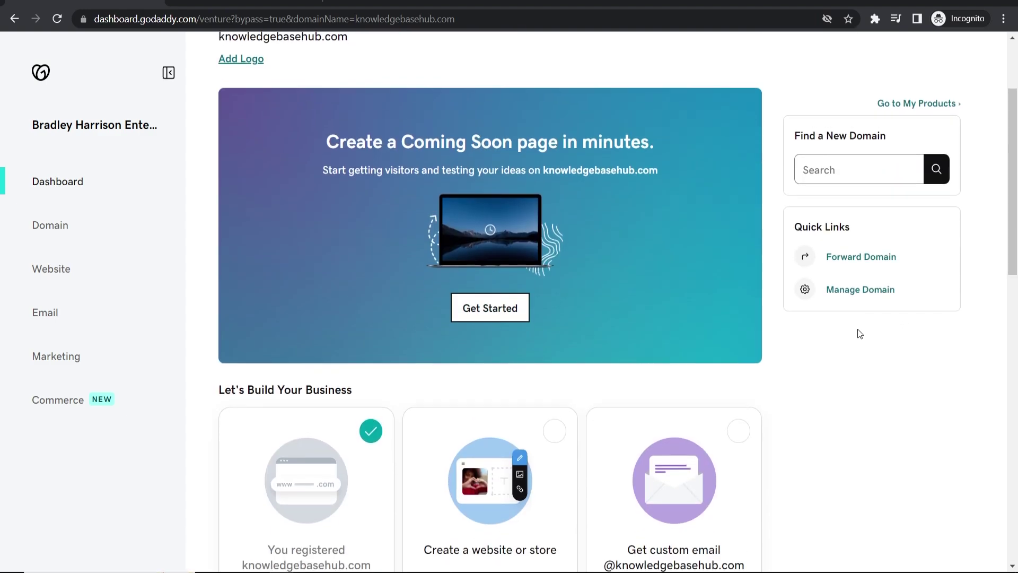
pyautogui.scroll(3, 858, 332)
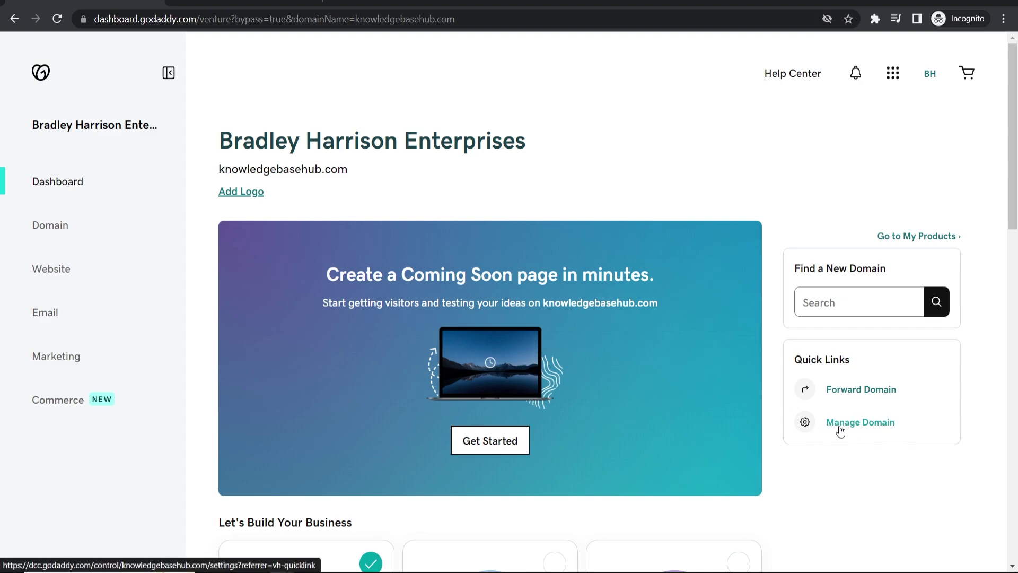
pyautogui.scroll(-8, 841, 431)
pyautogui.click(298, 332)
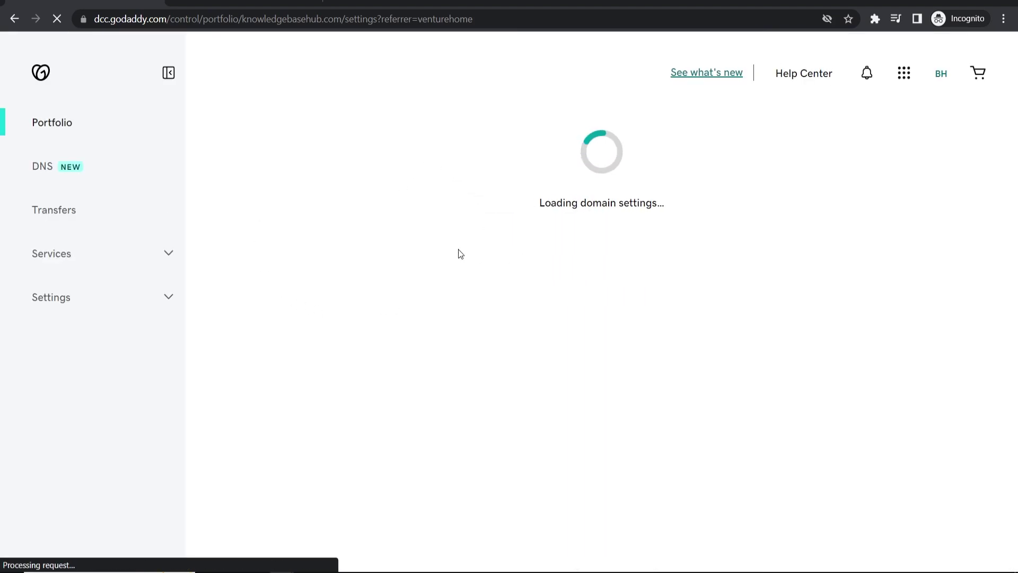
# - Go to DNS Management and scroll to Nameservers, showing default ns69/ns70.domaincontrol.com
pyautogui.click(39, 168)
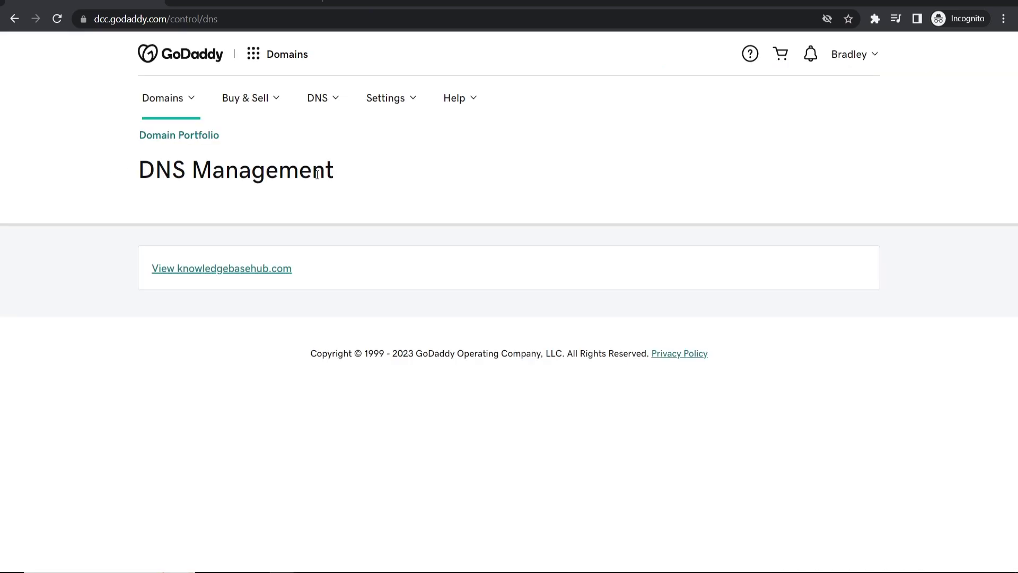
pyautogui.click(177, 270)
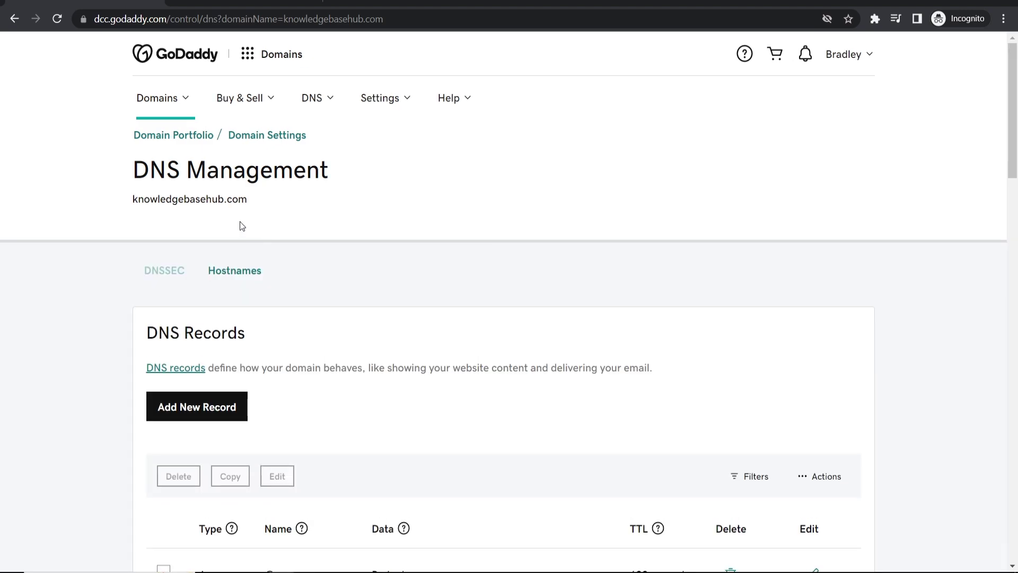
pyautogui.scroll(-3, 239, 222)
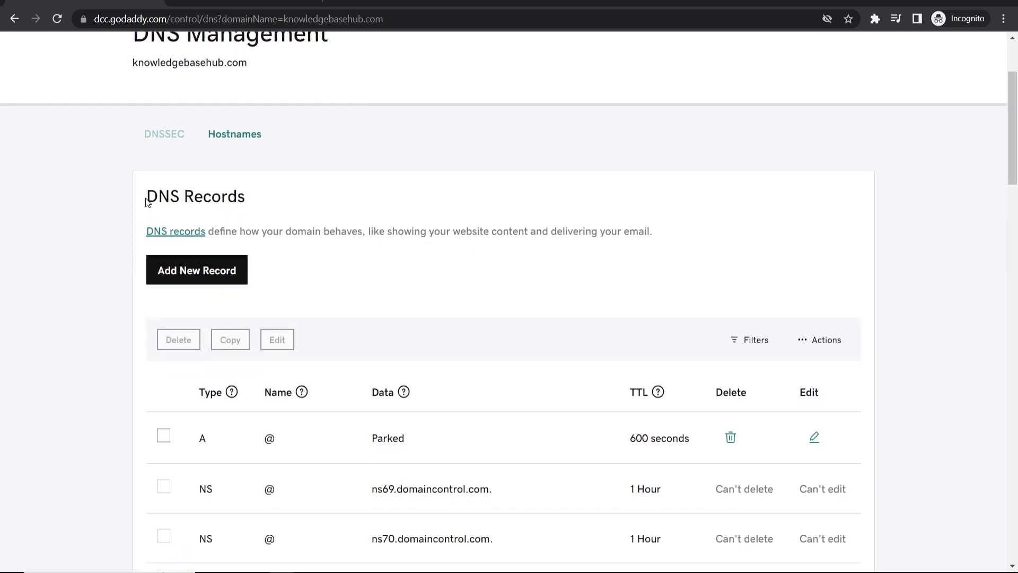
pyautogui.moveTo(152, 198); pyautogui.dragTo(272, 198)
pyautogui.click(271, 196)
pyautogui.scroll(3, 213, 194)
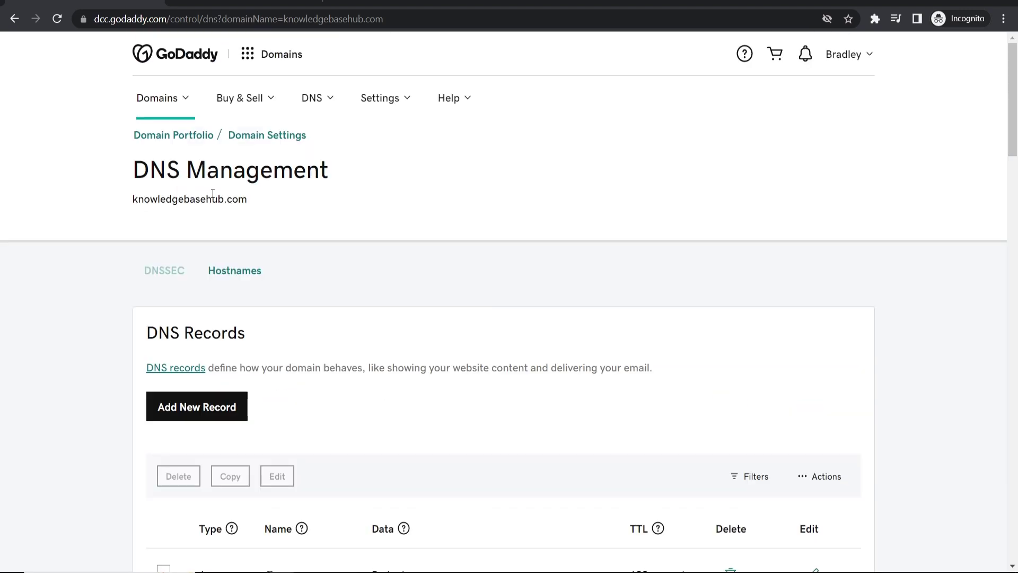
pyautogui.scroll(-20, 191, 214)
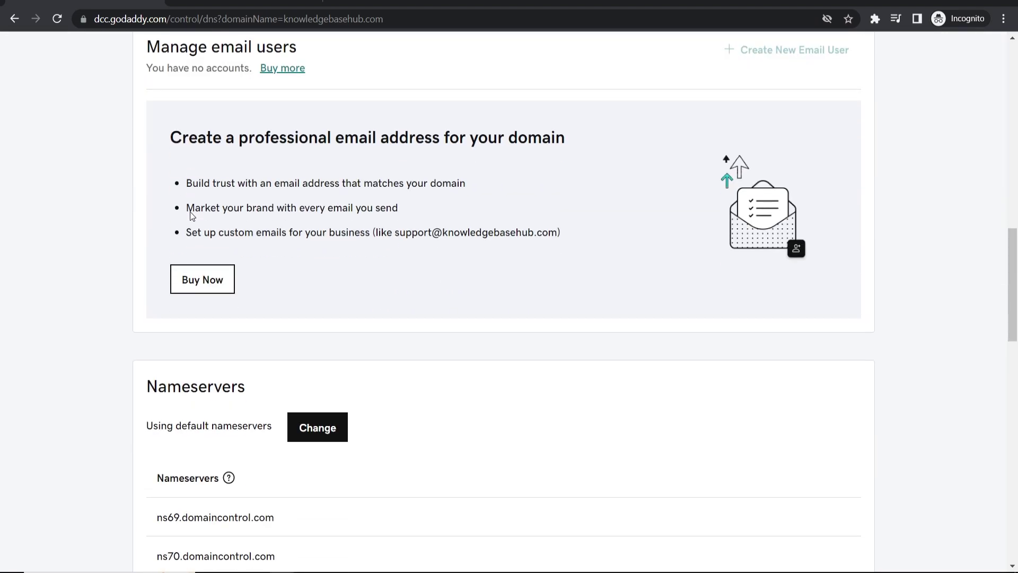
pyautogui.moveTo(153, 112); pyautogui.dragTo(270, 113)
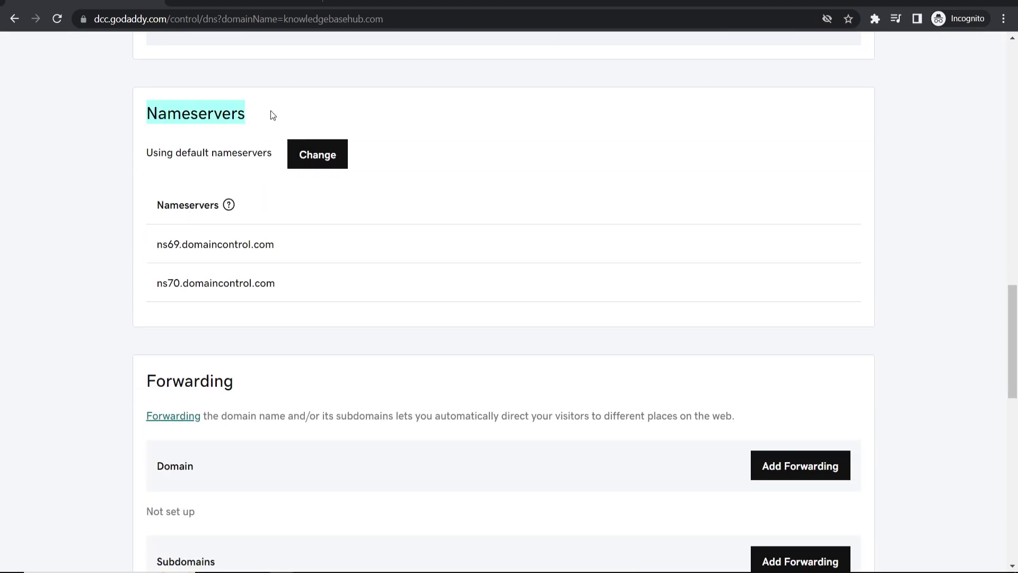
pyautogui.moveTo(148, 154); pyautogui.dragTo(268, 147)
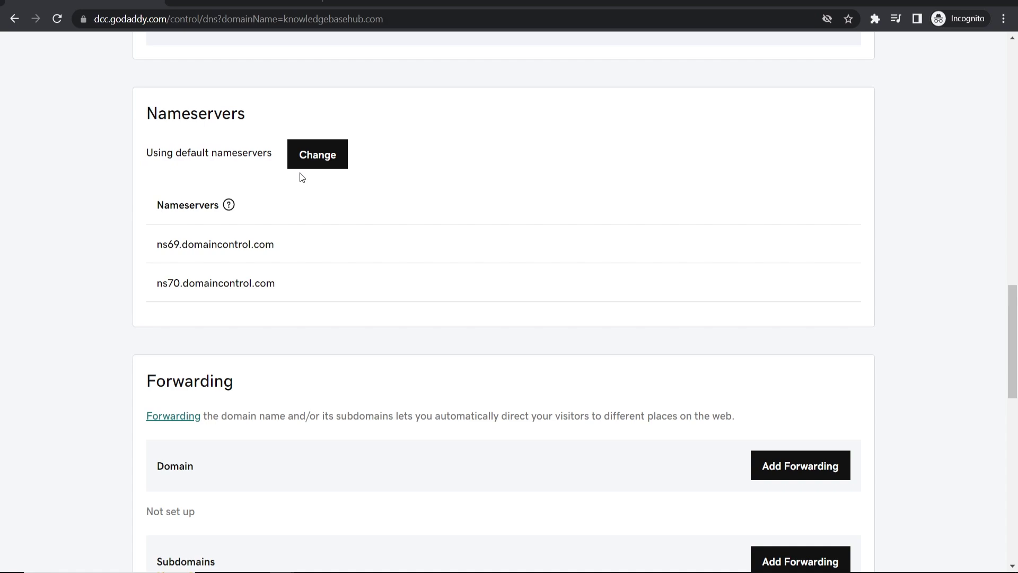
# - Change the nameservers and choose 'Enter my own nameservers (advanced)'
pyautogui.click(325, 162)
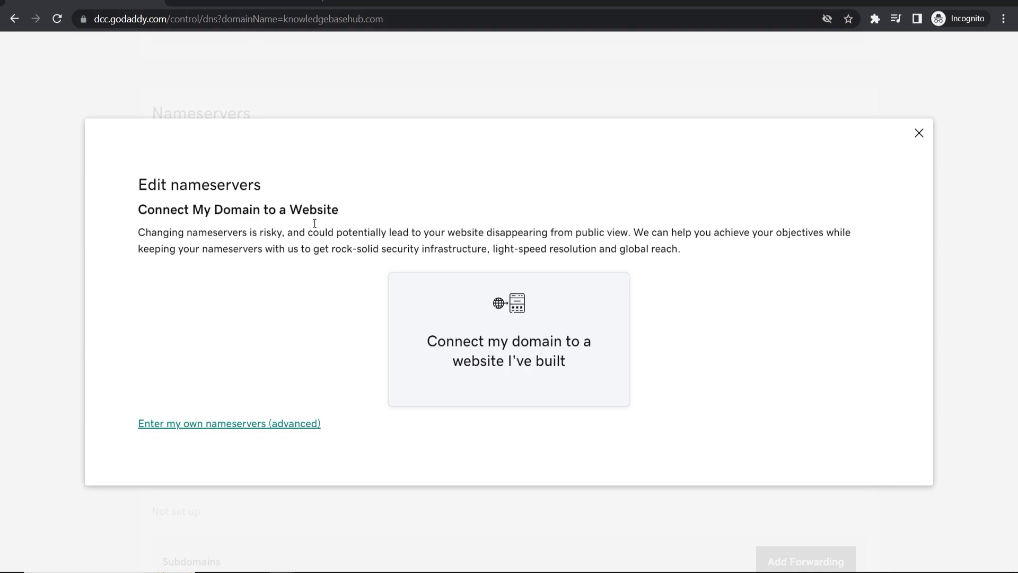
pyautogui.click(218, 2)
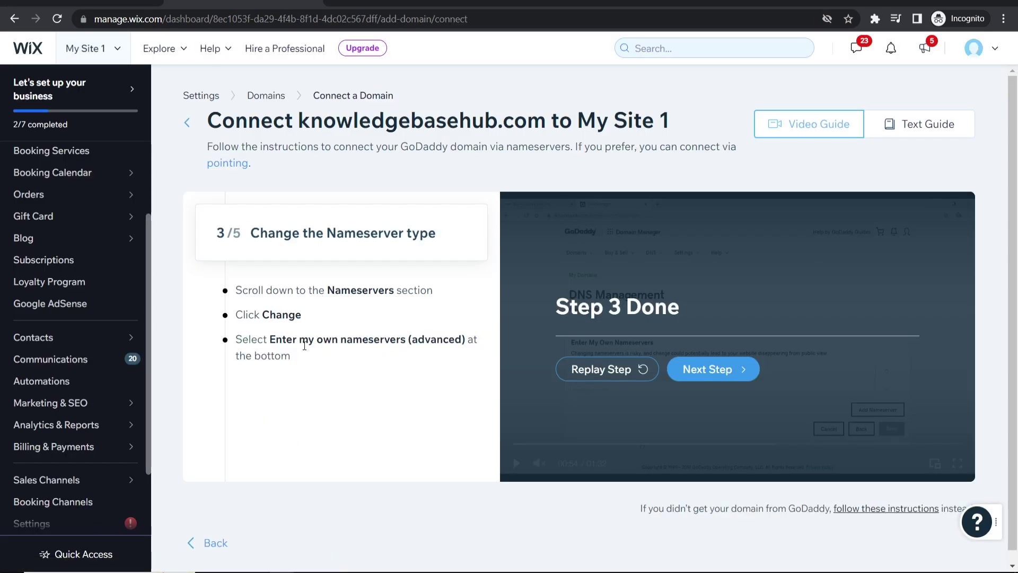
pyautogui.moveTo(271, 339); pyautogui.dragTo(468, 337)
pyautogui.click(340, 321)
pyautogui.hotkey('ctrl', 'shift', 'Tab')
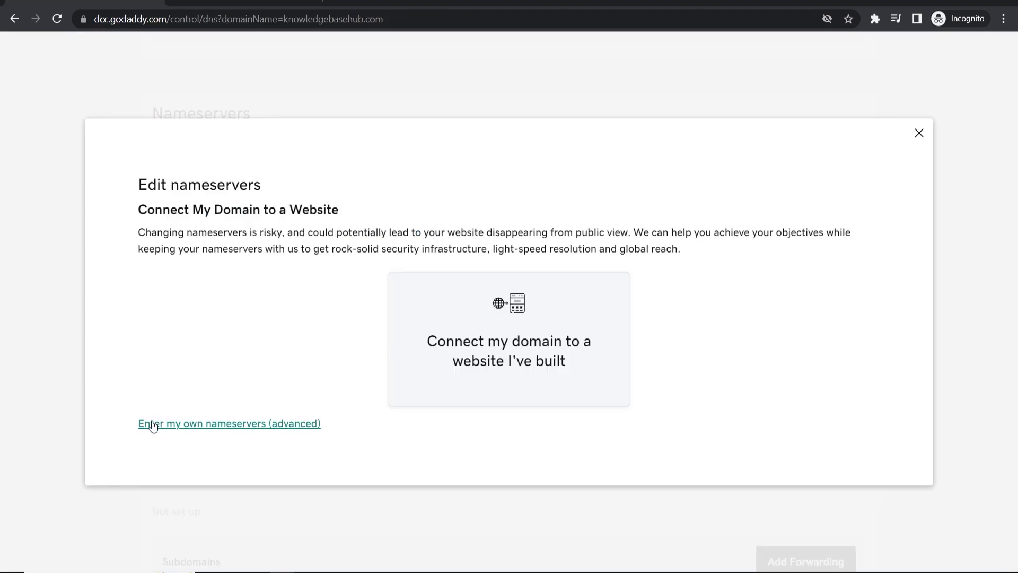
pyautogui.click(202, 430)
# - Copy ns1.wixdns.net and ns0.wixdns.net from Wix into Nameserver 1 and Nameserver 2
pyautogui.hotkey('ctrl', 'Tab')
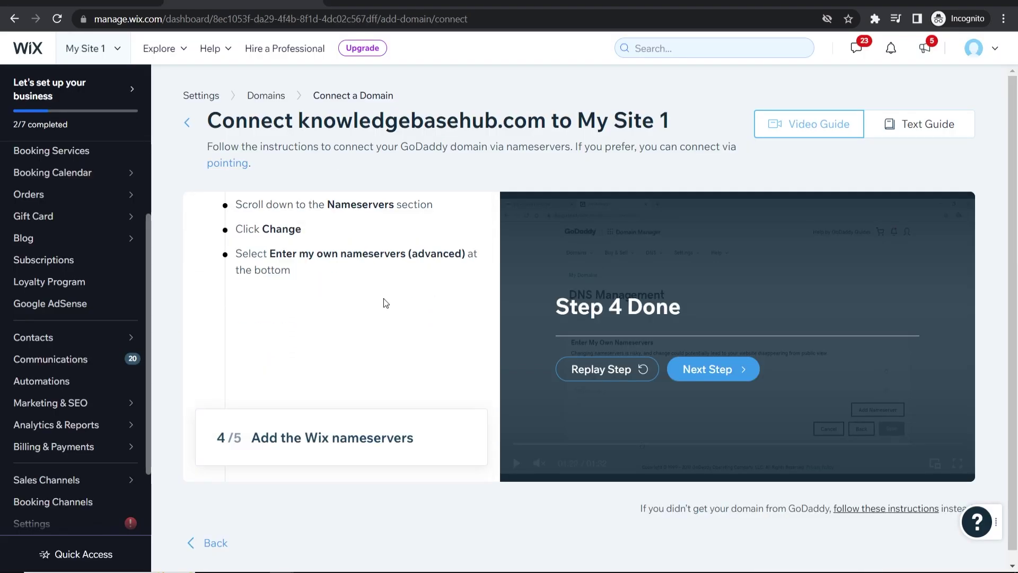
pyautogui.click(353, 336)
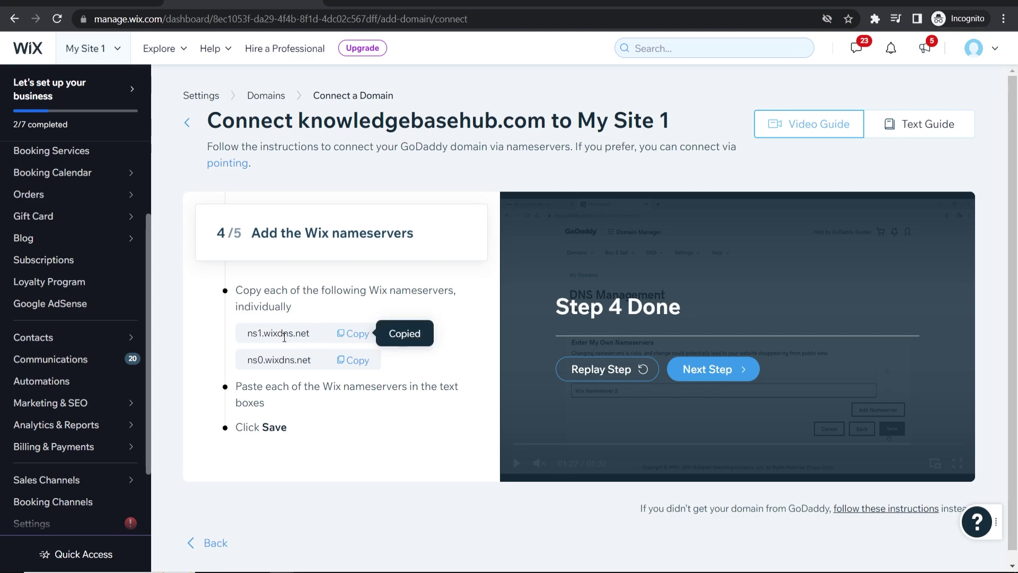
pyautogui.moveTo(248, 338); pyautogui.dragTo(313, 334)
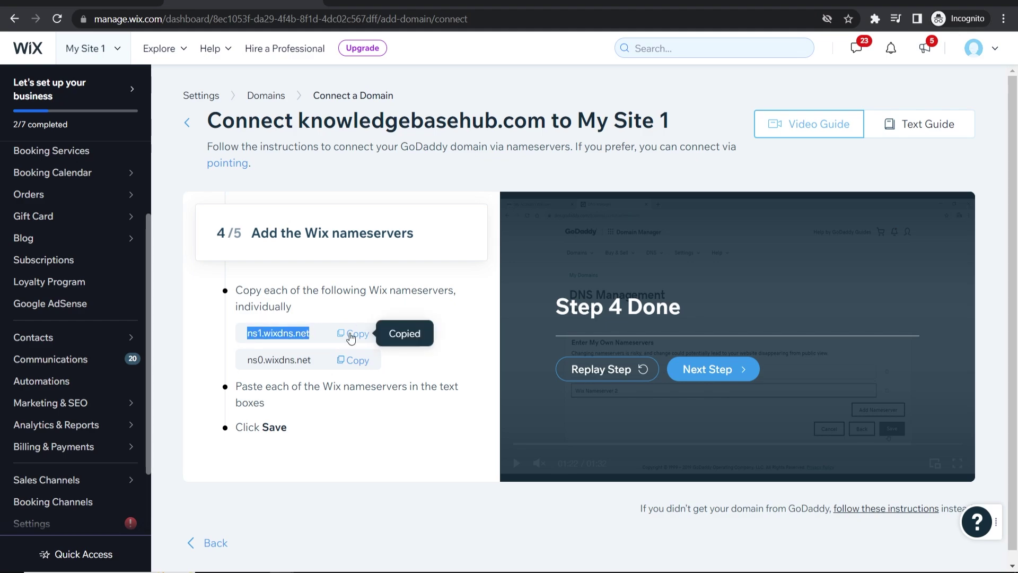
pyautogui.click(244, 3)
pyautogui.rightClick(307, 284)
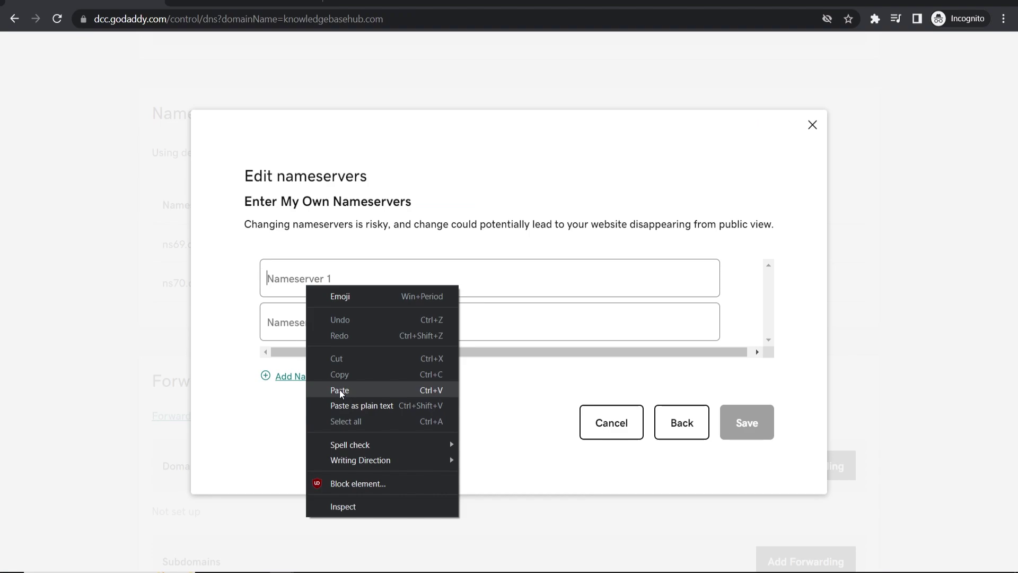
pyautogui.click(339, 389)
pyautogui.click(85, 3)
pyautogui.click(354, 360)
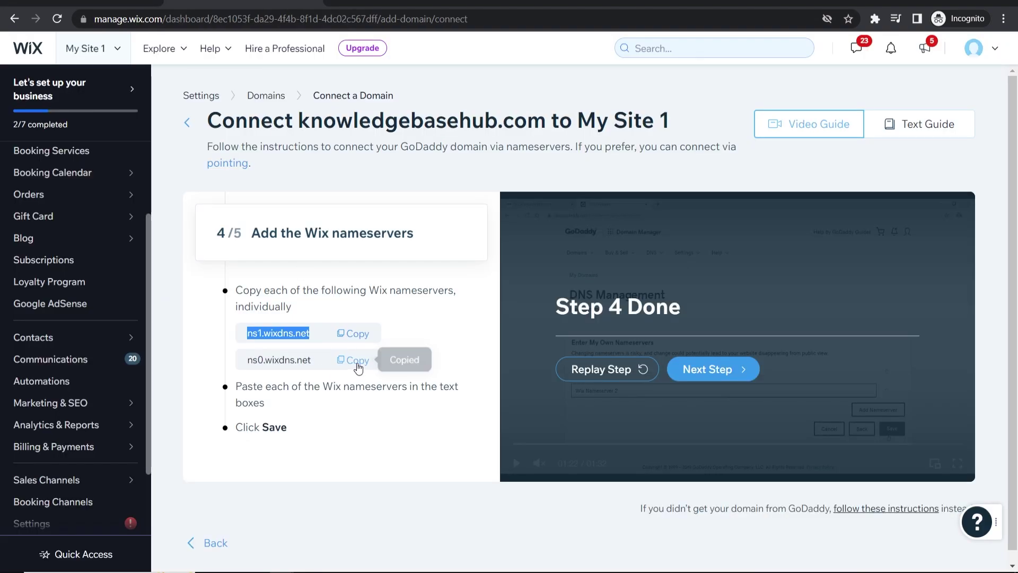
pyautogui.moveTo(313, 360); pyautogui.dragTo(243, 361)
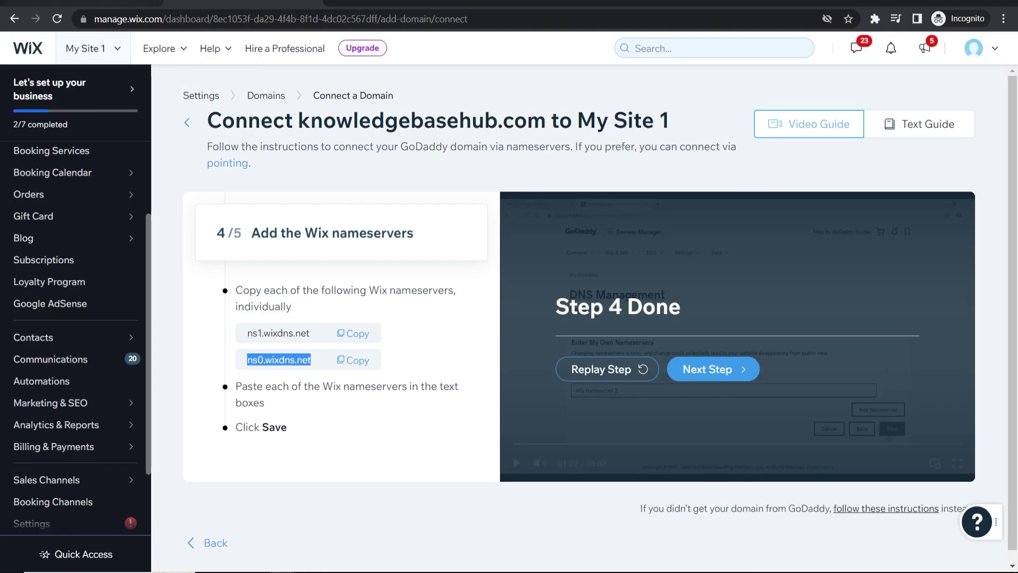
pyautogui.click(244, 3)
pyautogui.rightClick(344, 318)
pyautogui.click(391, 421)
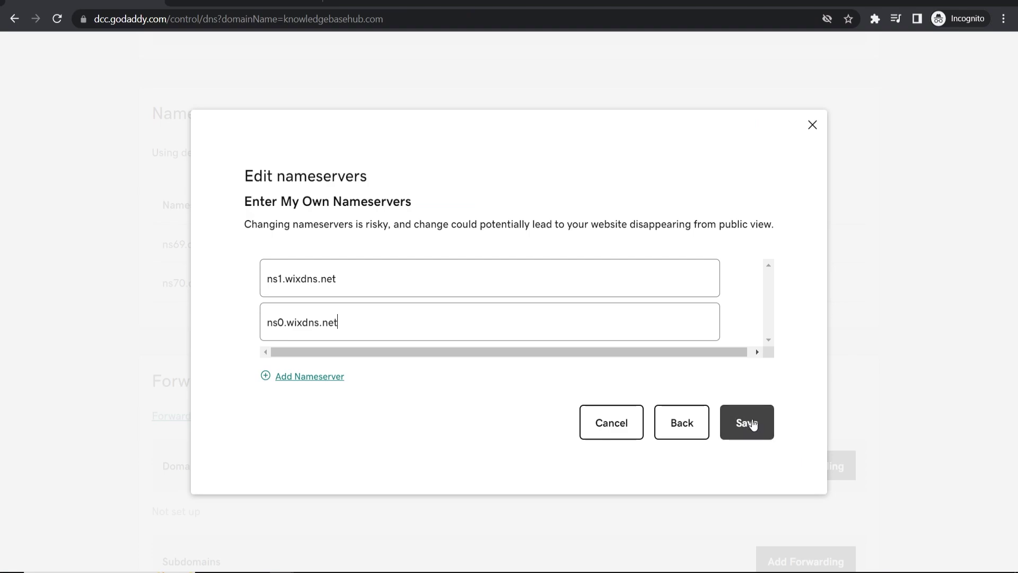
# - Save the Wix nameservers, tick the consent box and continue, leaving the update in progress
pyautogui.click(744, 423)
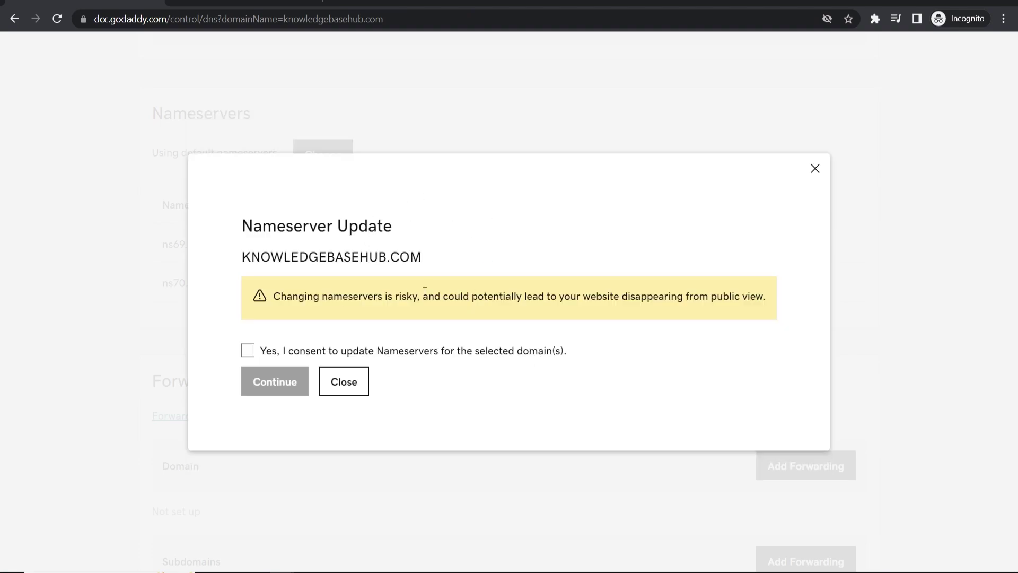
pyautogui.click(247, 351)
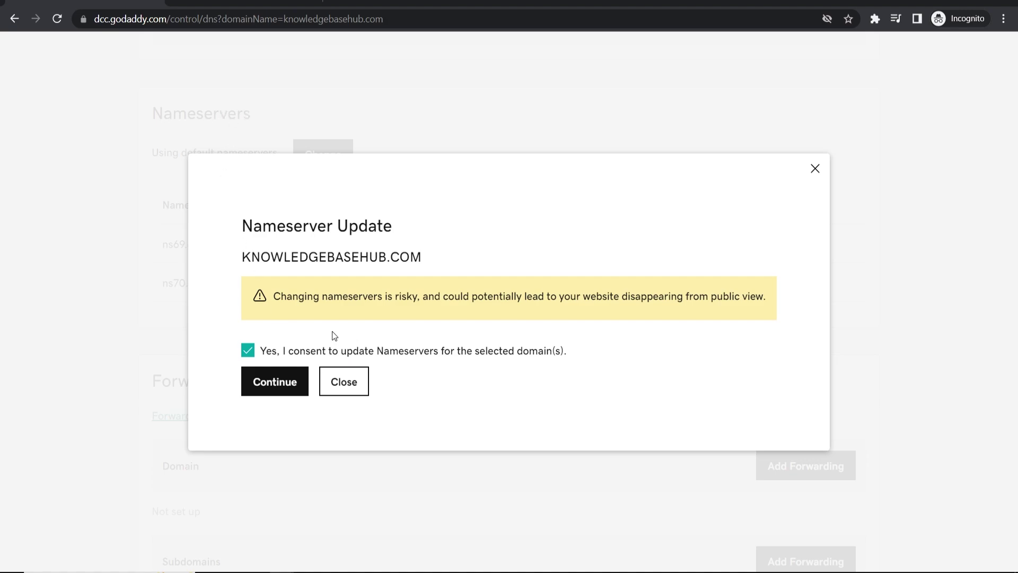
pyautogui.click(272, 389)
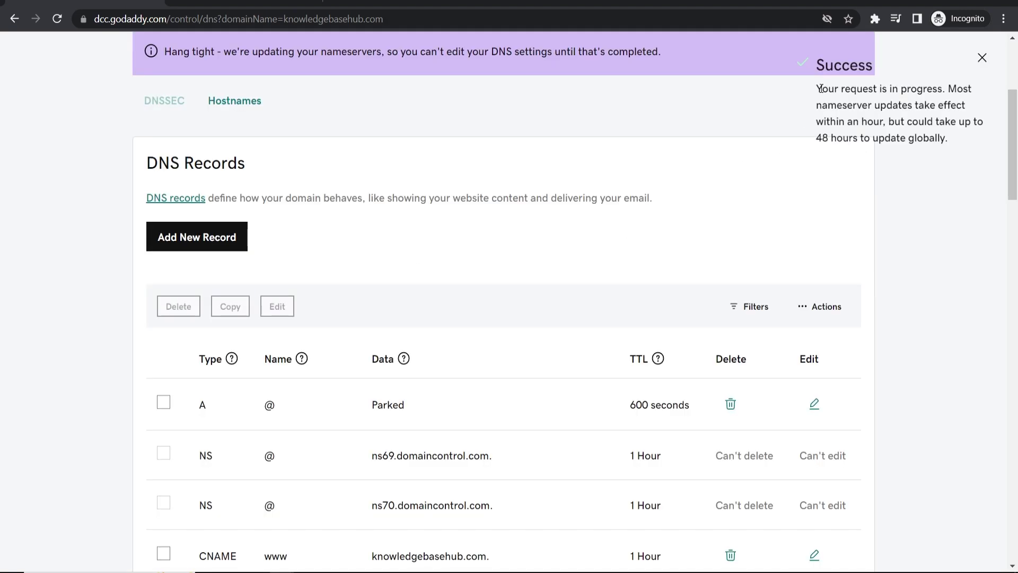
pyautogui.moveTo(819, 89); pyautogui.dragTo(936, 127)
pyautogui.scroll(-8, 858, 238)
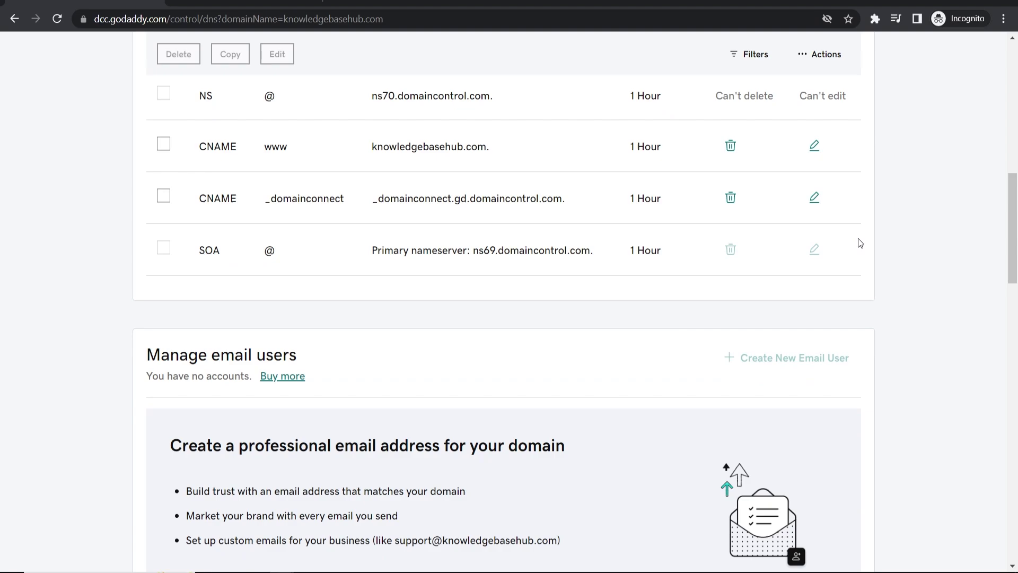
pyautogui.scroll(11, 639, 168)
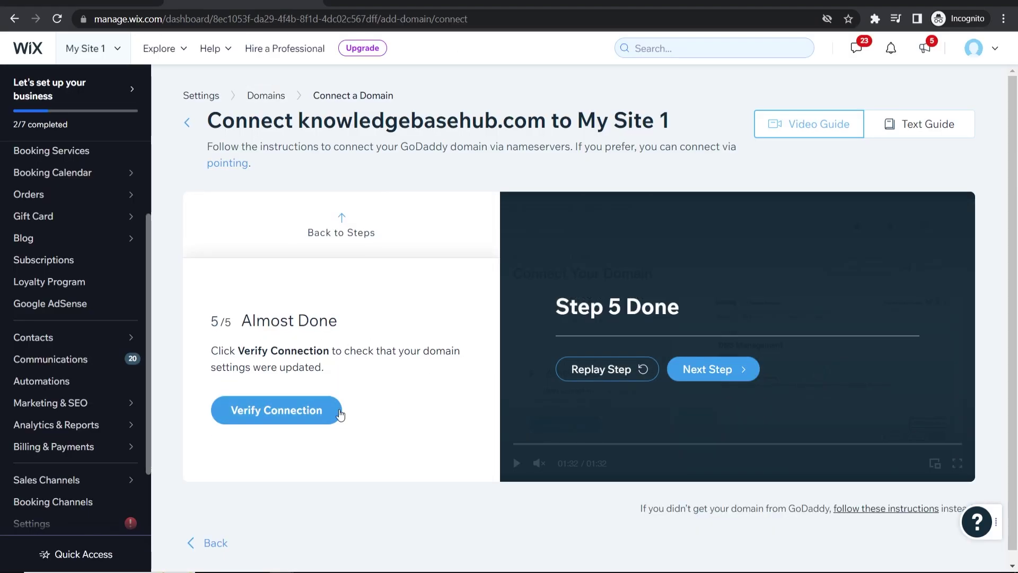
# - Start Verify Connection in Wix, which reports up to 48 hours for the check
pyautogui.click(250, 410)
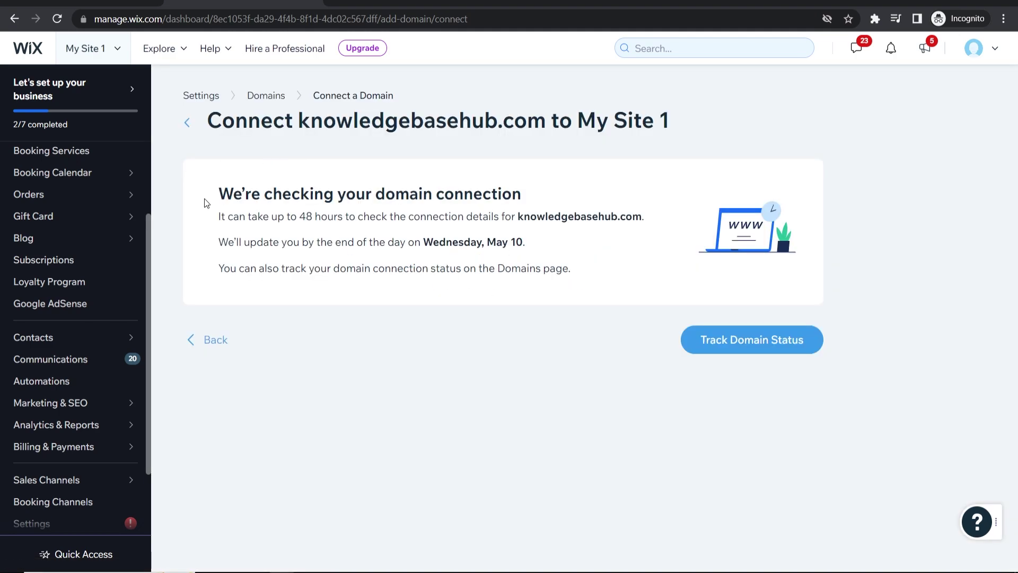
pyautogui.moveTo(216, 196); pyautogui.dragTo(522, 194)
pyautogui.click(285, 211)
pyautogui.moveTo(308, 216); pyautogui.dragTo(349, 216)
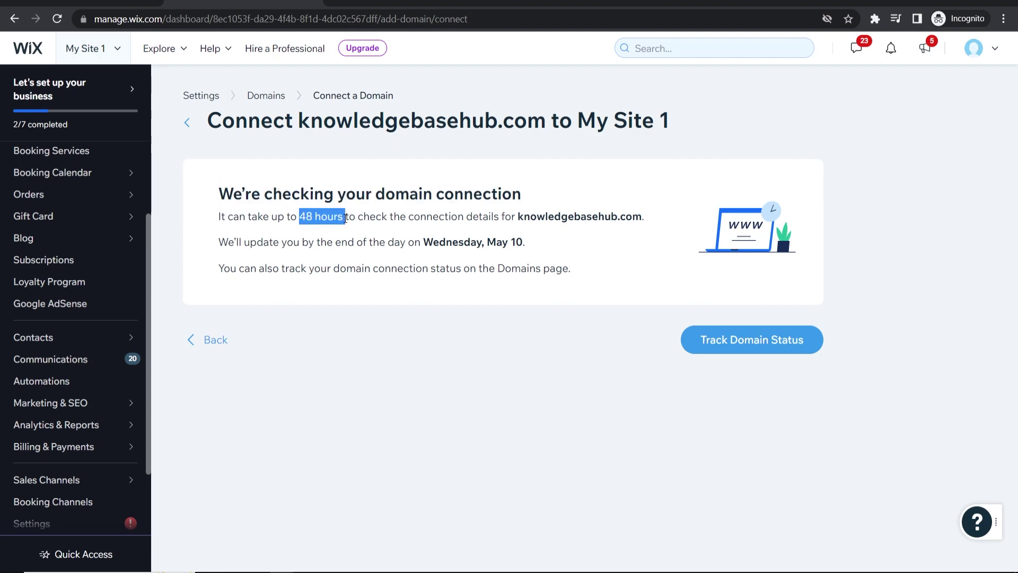
pyautogui.click(455, 210)
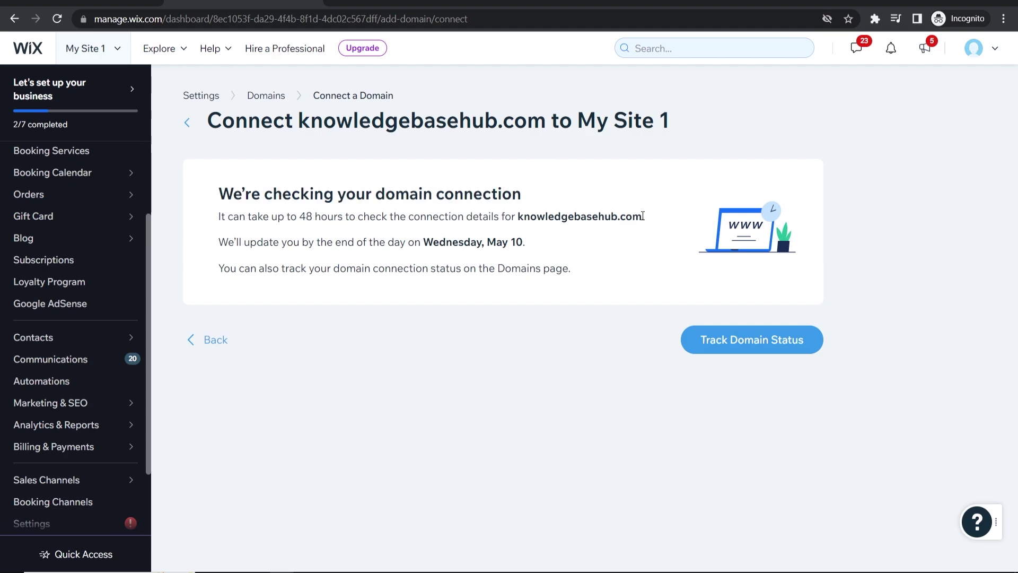
# - Track knowledgebasehub.com's status on Domains, visit the domain in a new tab, then return
pyautogui.click(731, 344)
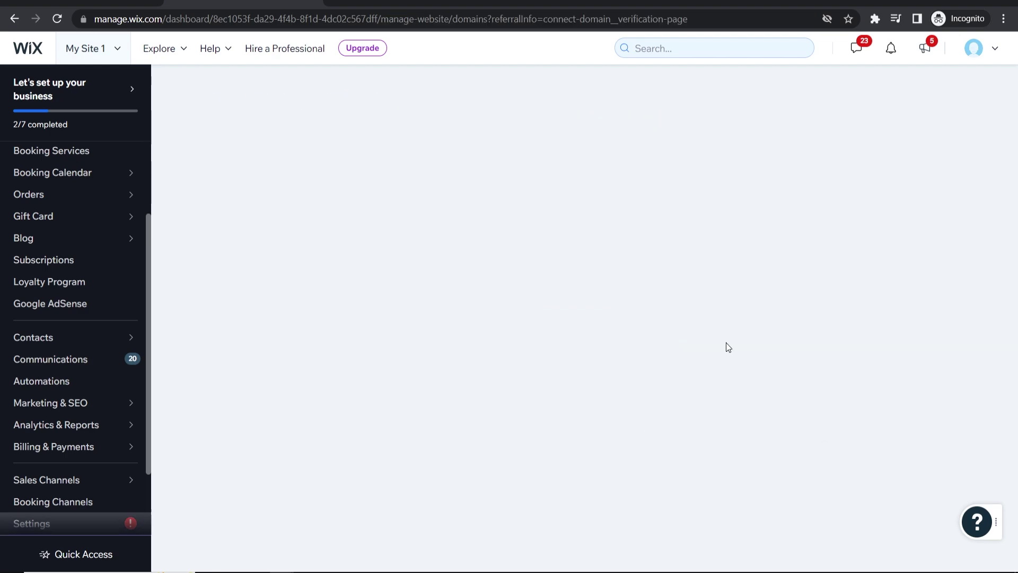
pyautogui.moveTo(615, 459); pyautogui.dragTo(508, 459)
pyautogui.rightClick(508, 460)
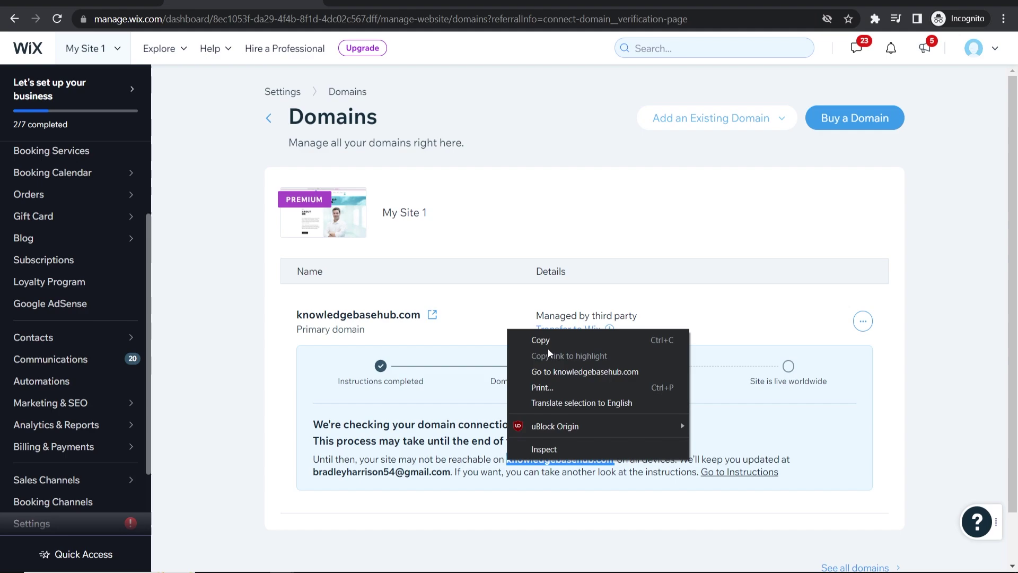
pyautogui.click(536, 338)
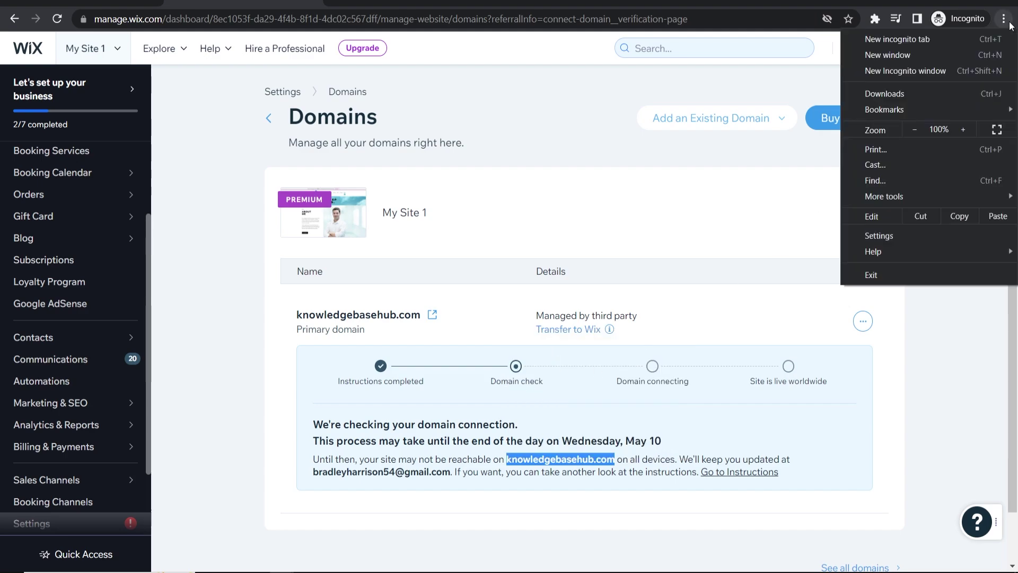
pyautogui.click(898, 39)
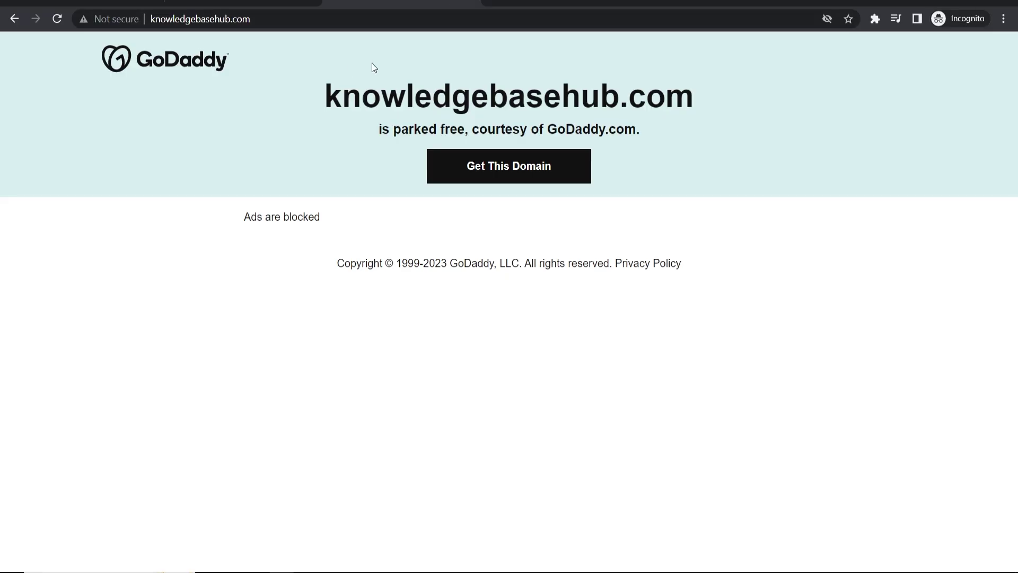
pyautogui.click(474, 3)
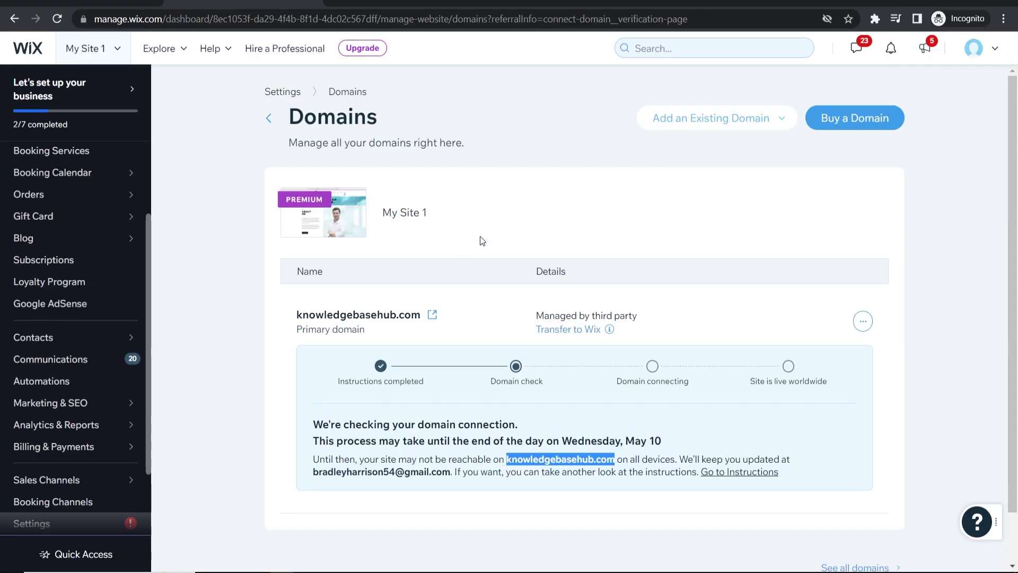
pyautogui.click(423, 151)
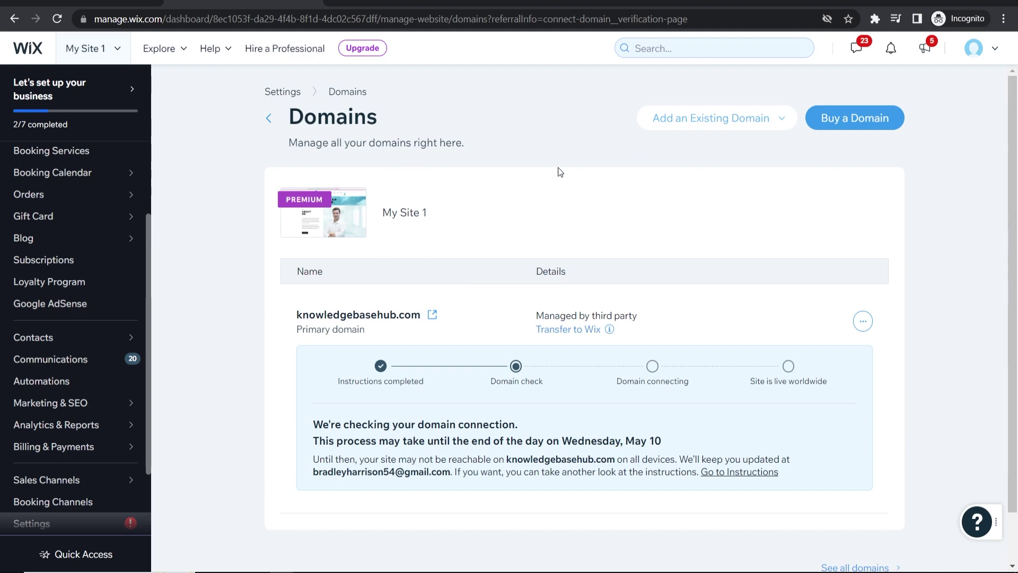